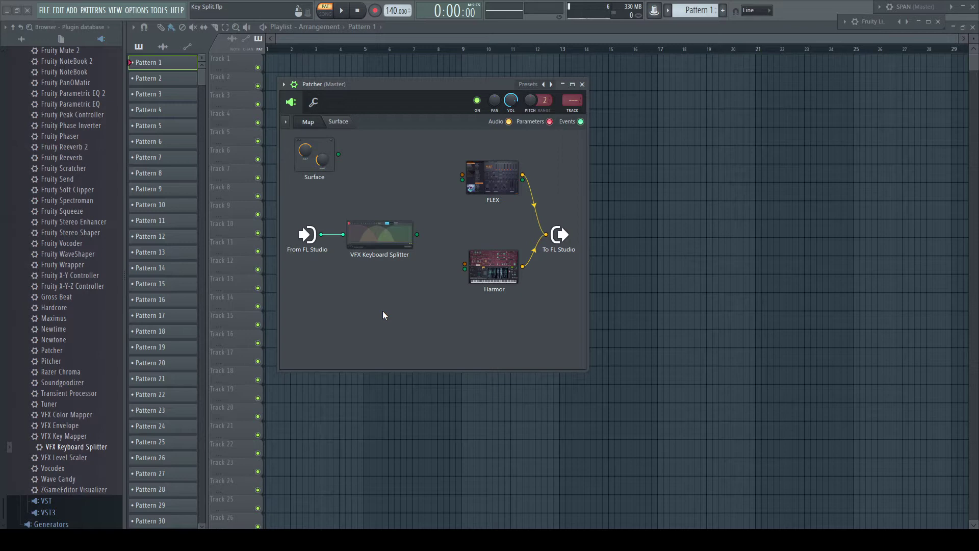
Step: Activate the Zone 2 event output on the VFX Keyboard Splitter and connect its outputs to FLEX and Harmor
right_click(379, 231)
mouse_move(449, 289)
mouse_move(480, 292)
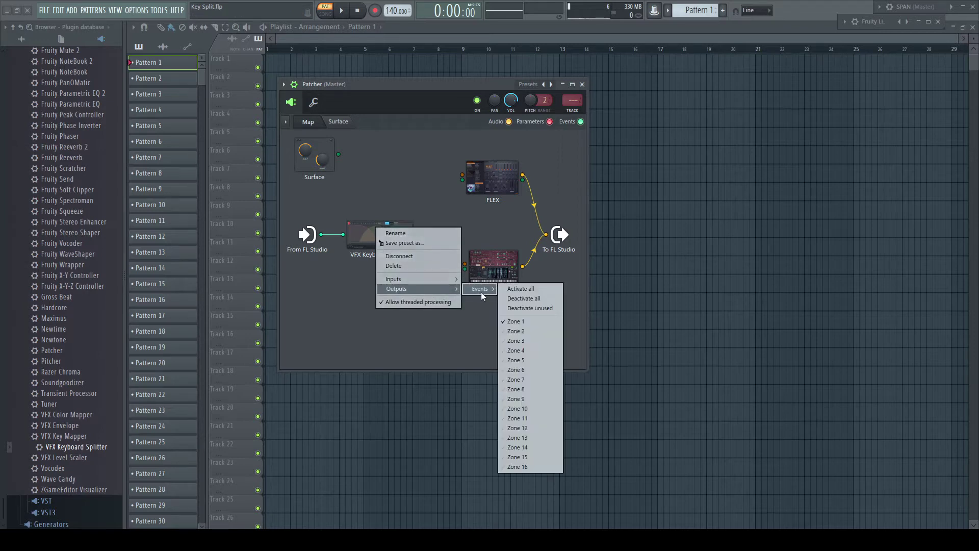
left_click(517, 331)
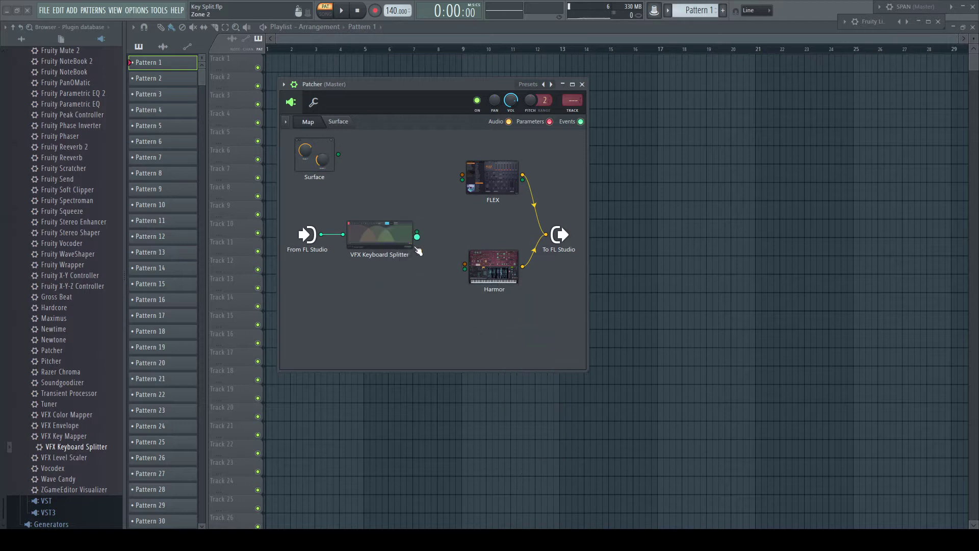
left_click_drag(417, 236, 462, 180)
left_click_drag(417, 236, 464, 269)
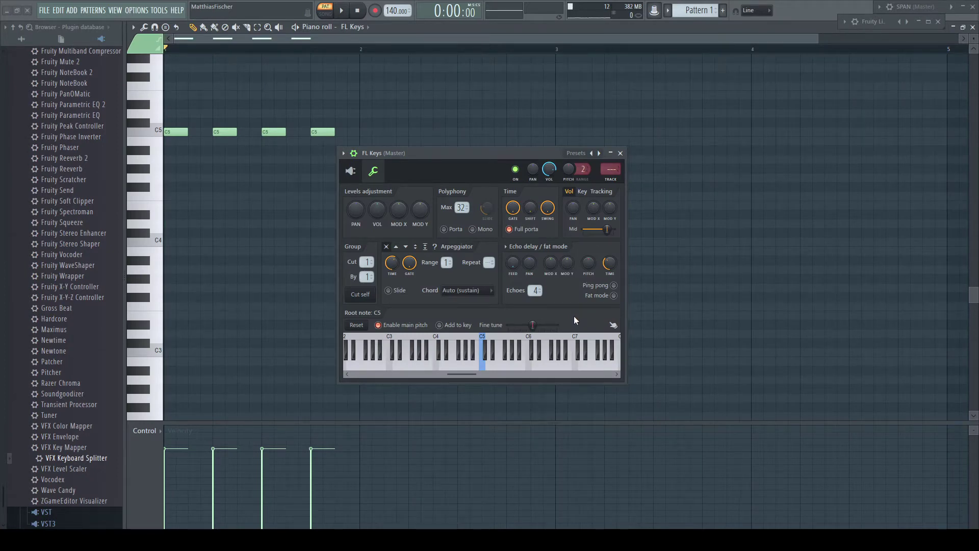
Step: Play the C5 pattern while trying FL Keys root notes C6 and C4, and return the root note to C5
key("space")
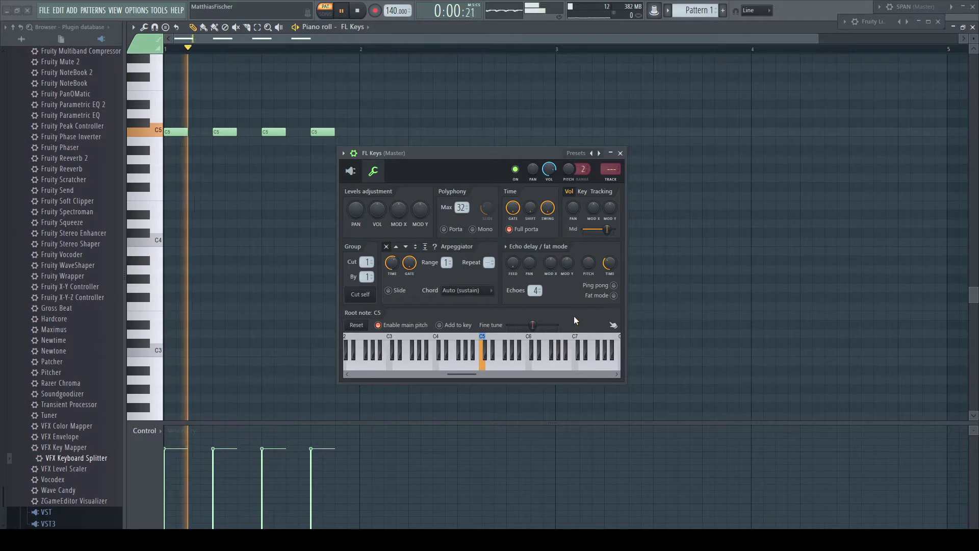
right_click(529, 367)
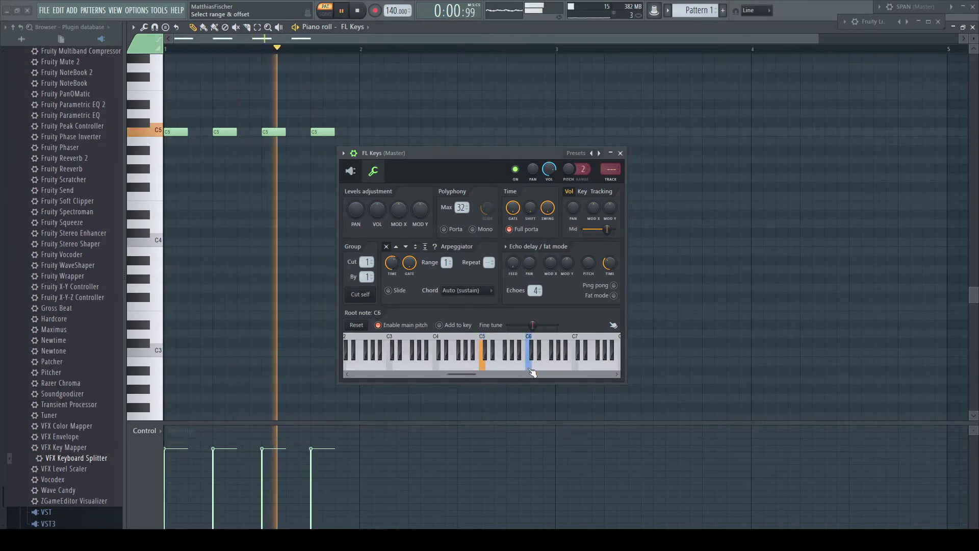
right_click(438, 368)
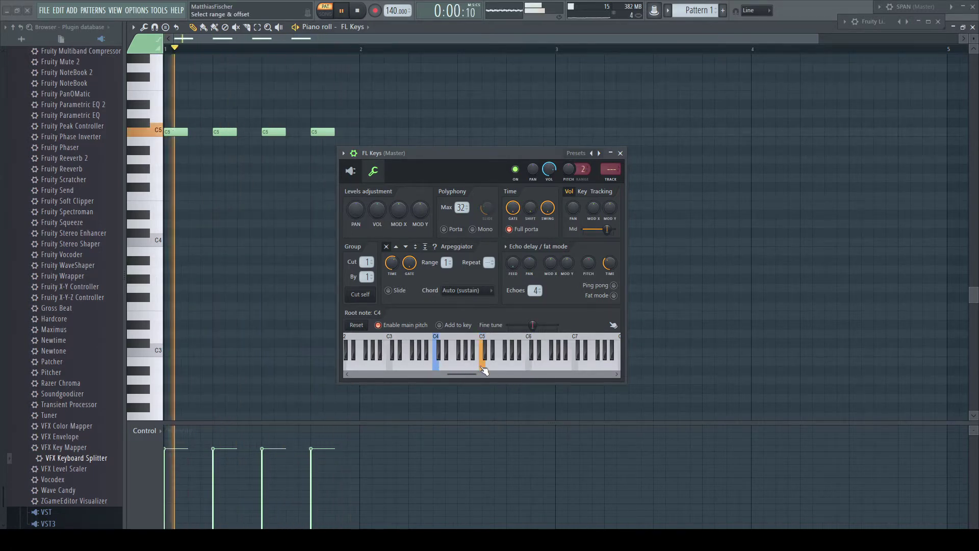
right_click(483, 366)
key("space")
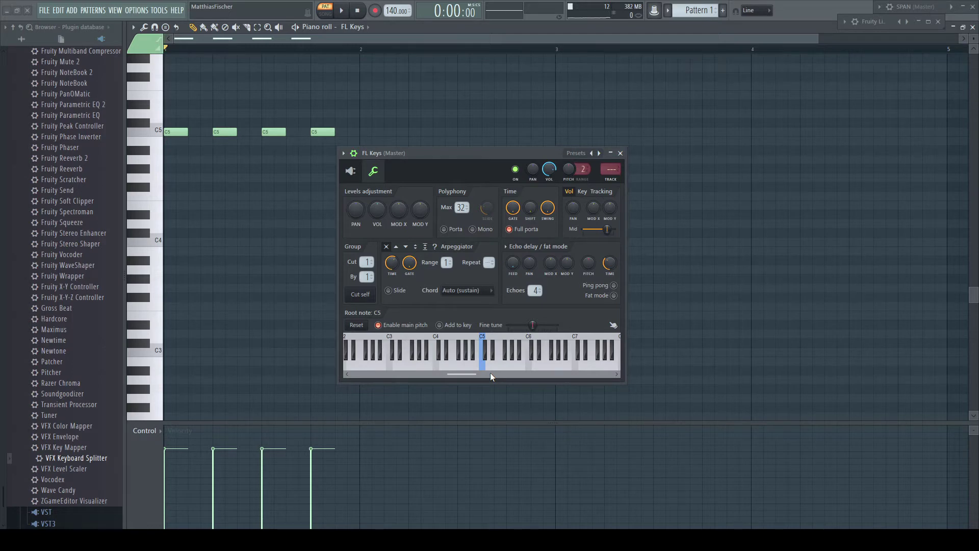
Step: Limit the FL Keys key zone to the range from C4 to C6
left_click(529, 339)
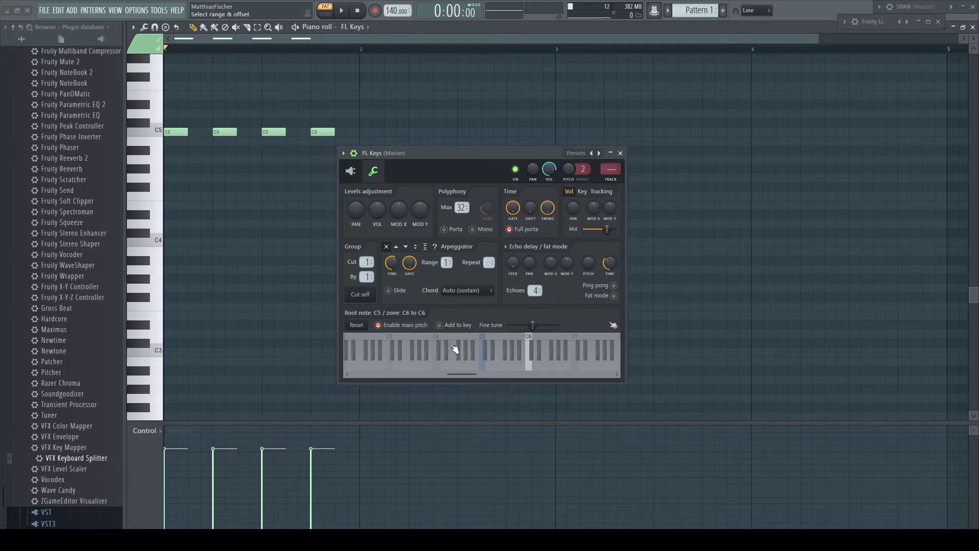
left_click(440, 341)
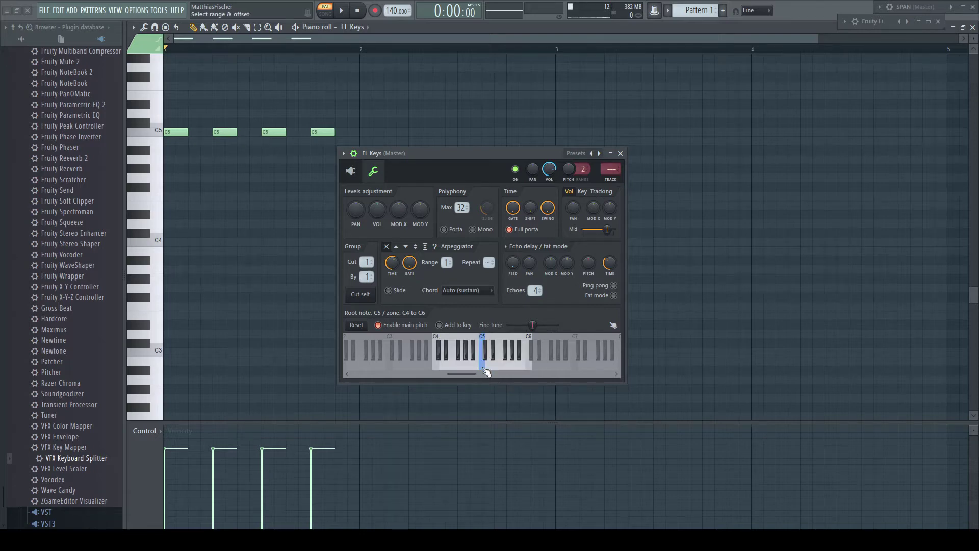
mouse_move(441, 343)
left_mouse_down()
mouse_move(375, 344)
mouse_move(439, 342)
left_mouse_up()
mouse_move(533, 339)
left_mouse_down()
mouse_move(551, 345)
mouse_move(531, 346)
left_mouse_up()
Step: Try other key zone ranges for FL Keys on its keyboard, starting a new zone from C7
left_click(576, 341)
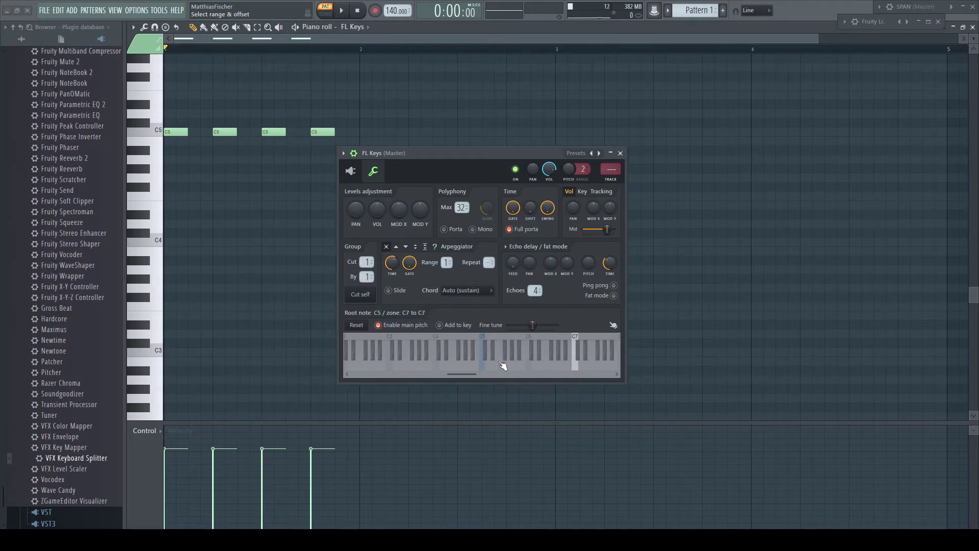
left_click(503, 341)
left_click(437, 341)
left_click(394, 341)
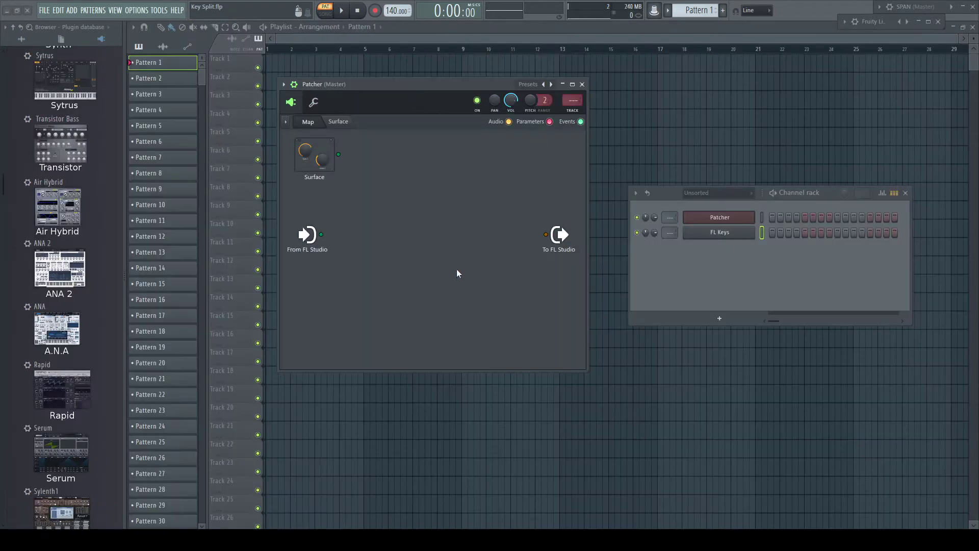
Step: Add the Sytrus and Sylenth1 generators from the plugin database to the Patcher map
left_click_drag(69, 81, 479, 196)
scroll(62, 485, "down", 1)
left_click_drag(66, 498, 471, 277)
Step: Open the Sytrus and Sylenth1 plugin windows from the Patcher map and move them apart
left_click(476, 196)
left_click_drag(435, 153, 273, 268)
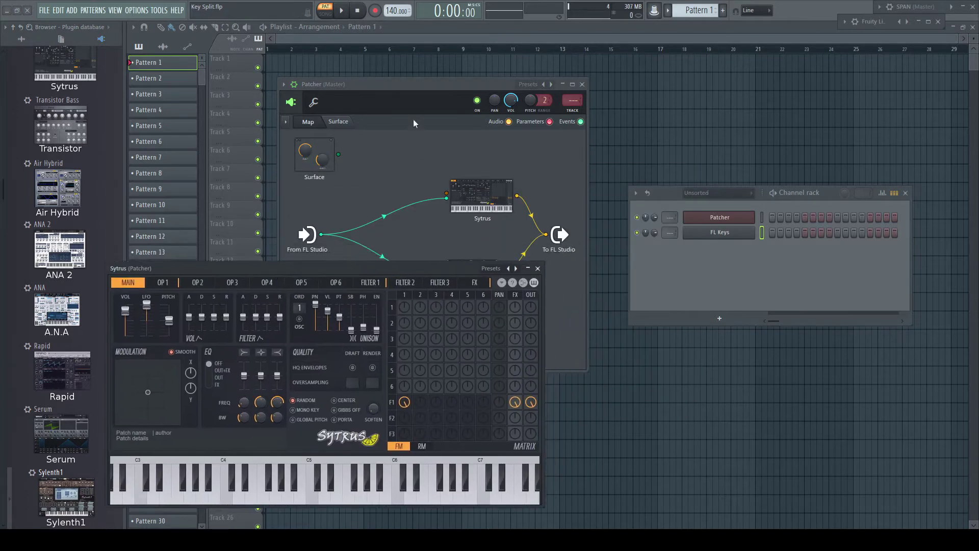
left_click(489, 280)
left_click_drag(306, 105, 484, 104)
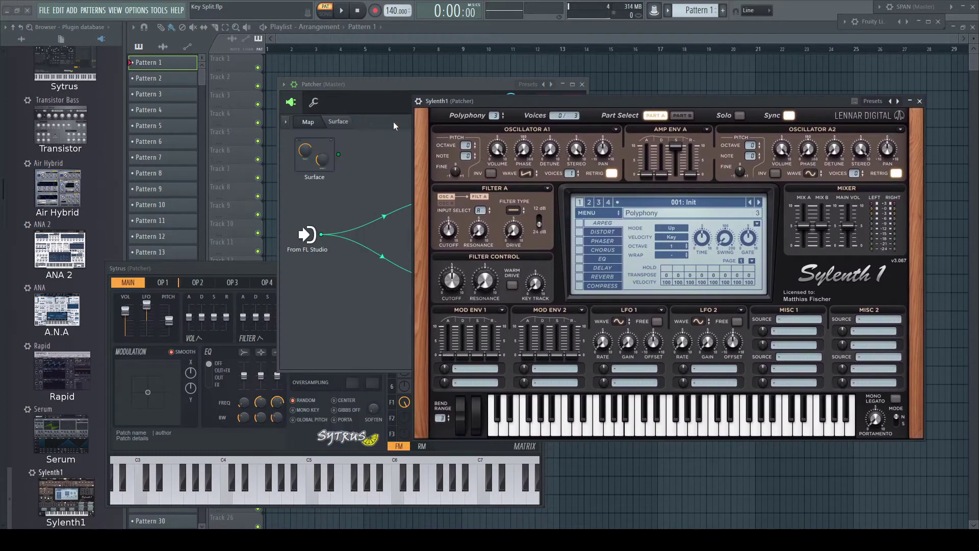
left_click(419, 102)
left_click(460, 118)
left_click(430, 117)
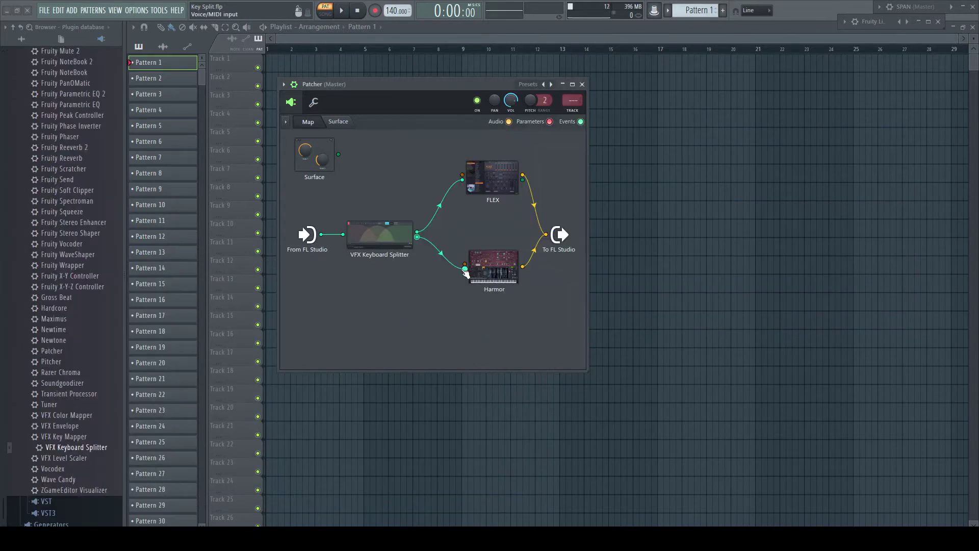
Step: Test each instrument alone by rewiring the Keyboard Splitter outputs, and restore zone 1 to FLEX and zone 2 to Harmor
left_click_drag(464, 269, 448, 302)
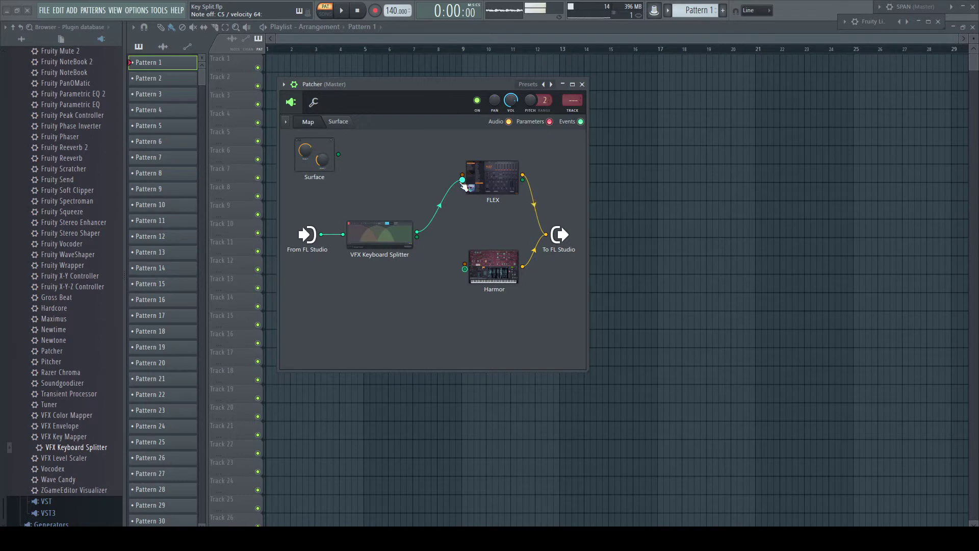
left_click_drag(463, 180, 464, 269)
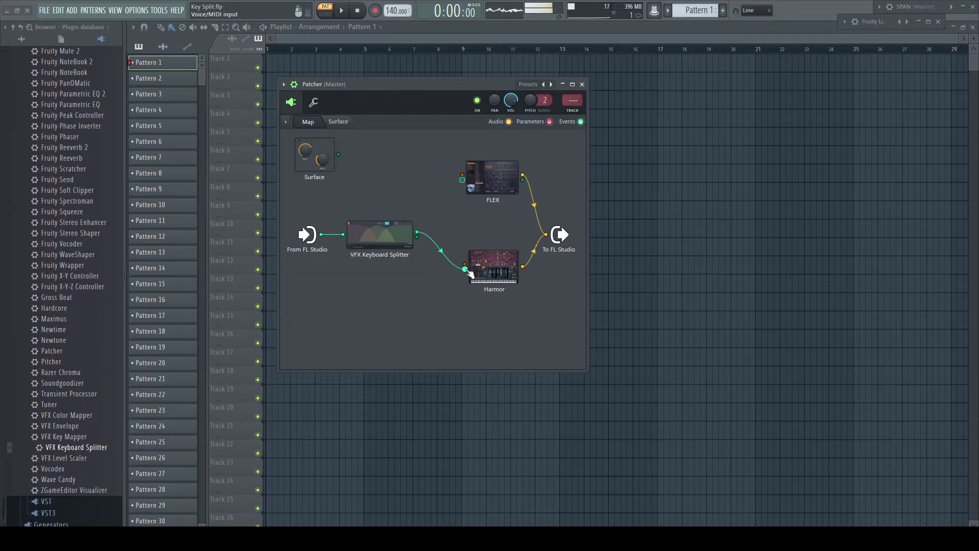
left_click_drag(465, 269, 462, 180)
left_click_drag(422, 239, 464, 268)
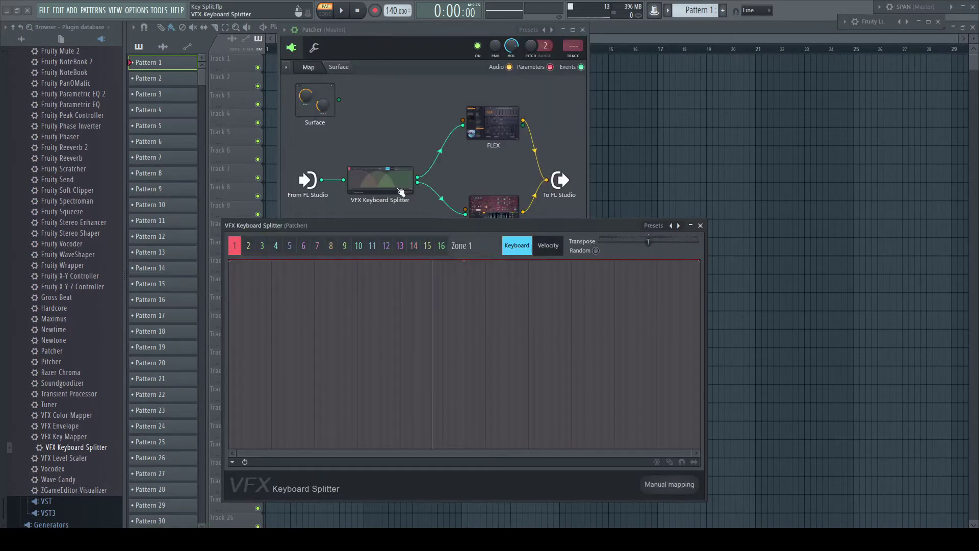
Step: View which event output zones are available and active on the VFX Keyboard Splitter
right_click(386, 177)
mouse_move(444, 240)
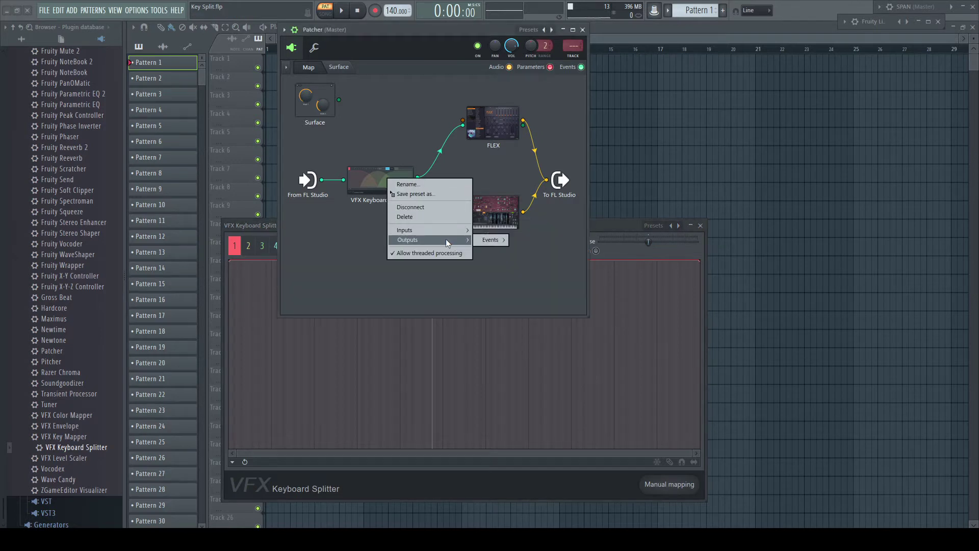
mouse_move(485, 240)
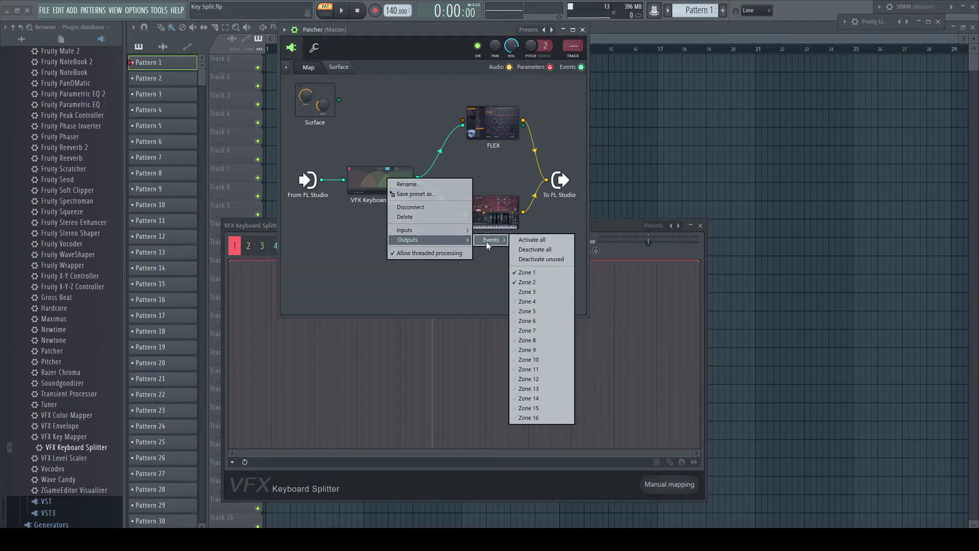
left_click(663, 250)
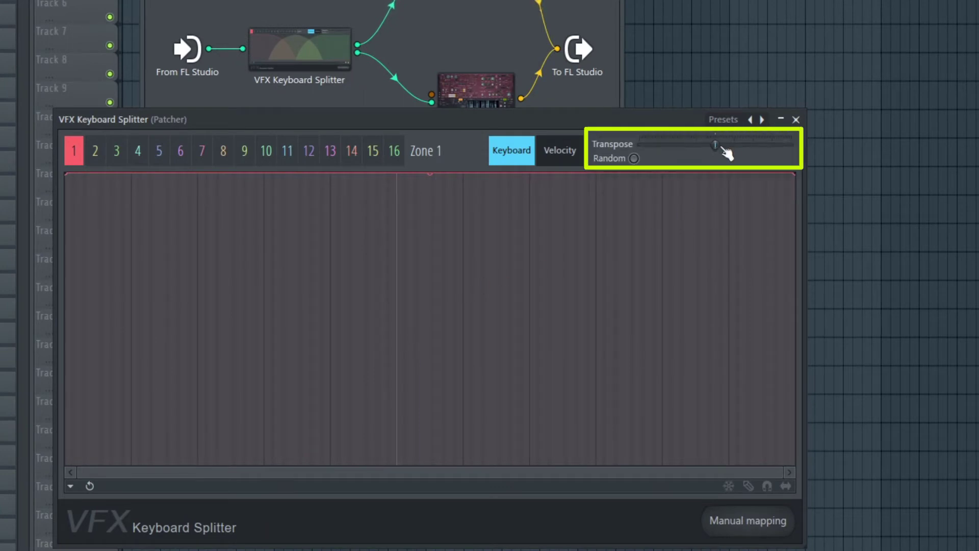
Step: Try a higher Transpose setting for zone 1 and reset it to its default
left_click_drag(715, 147, 753, 146)
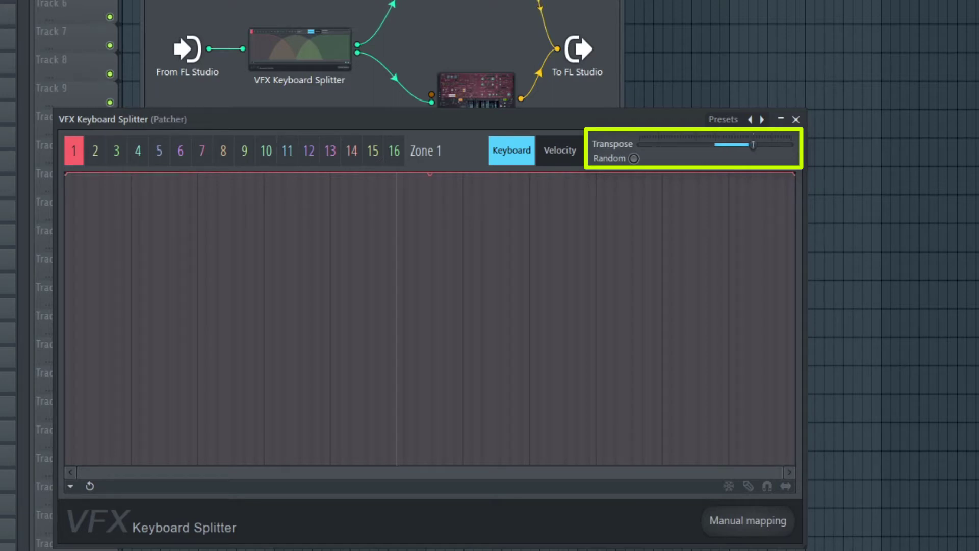
double_click(757, 149)
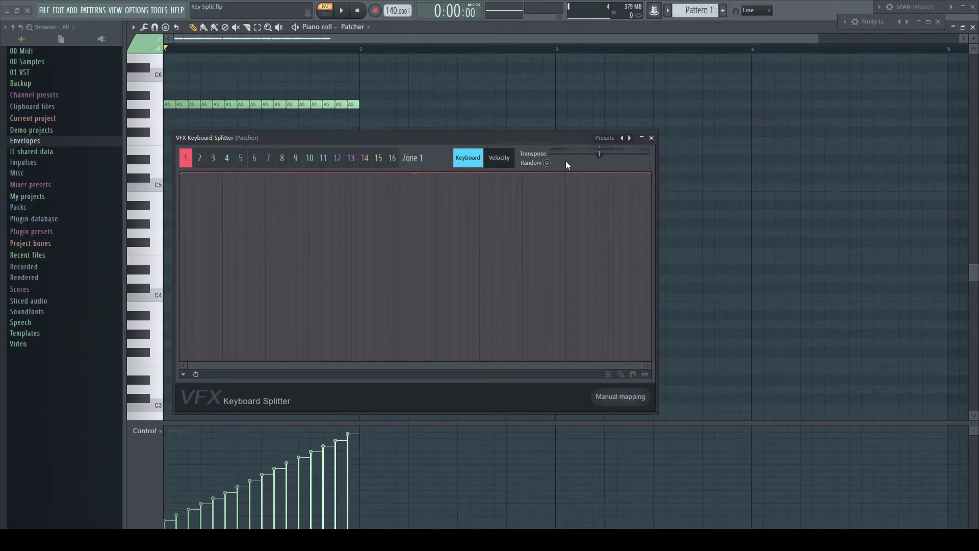
Step: Display zone 1's Velocity mapping in the Keyboard Splitter and play the pattern
left_click(503, 159)
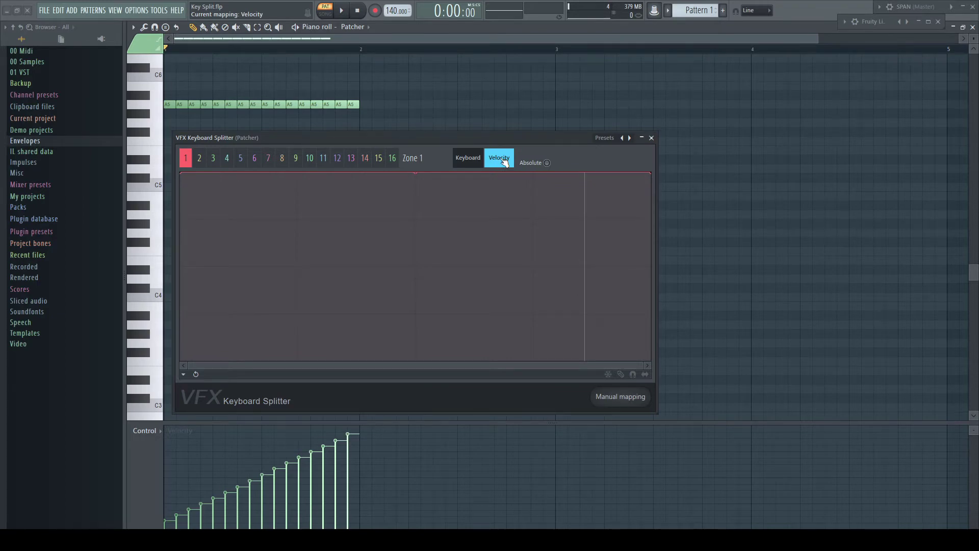
key("space")
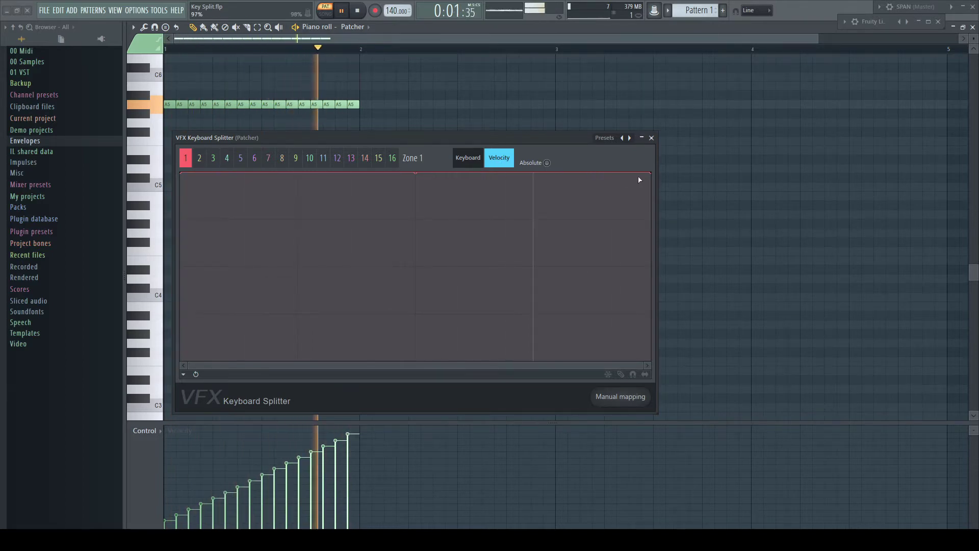
Step: Try a velocity curve falling to the bottom at its end point, restore the flat curve and stop playback
left_click_drag(650, 173, 662, 360)
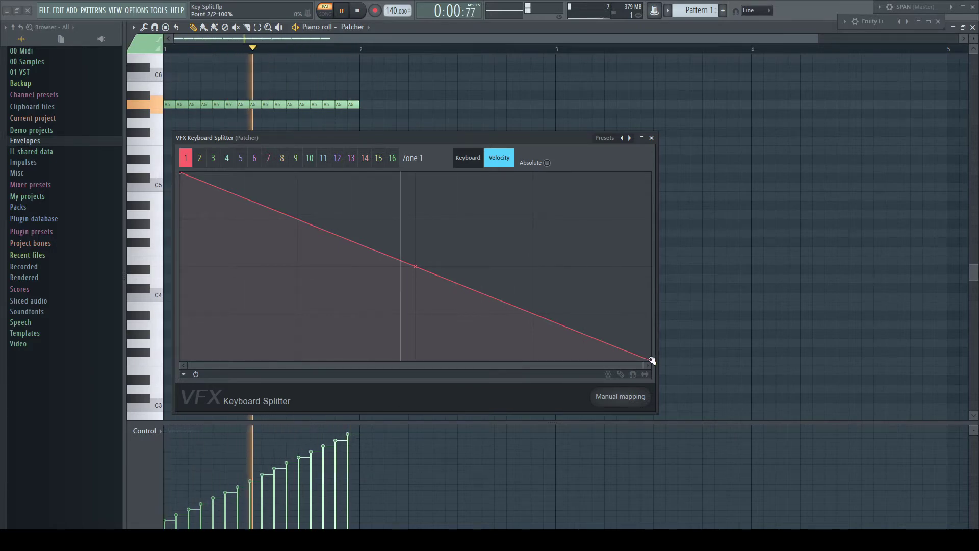
left_click_drag(652, 361, 652, 174)
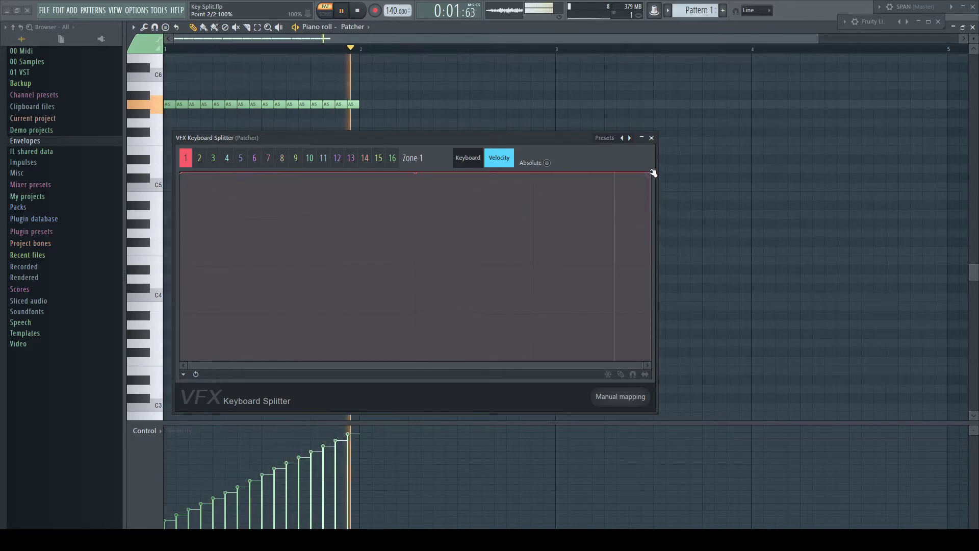
key("space")
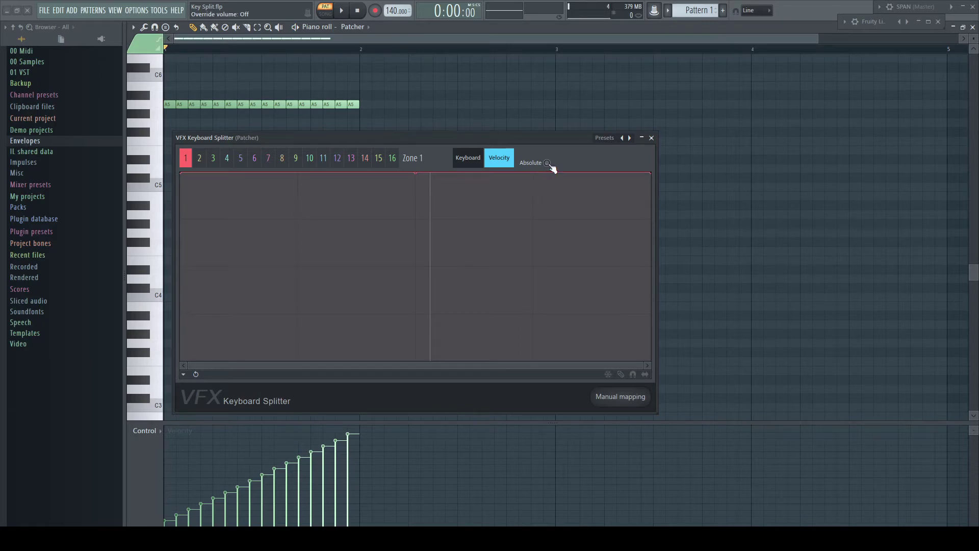
Step: Play the pattern, enable Absolute for zone 1's velocity mapping and lower the curve's end point to the bottom
key("space")
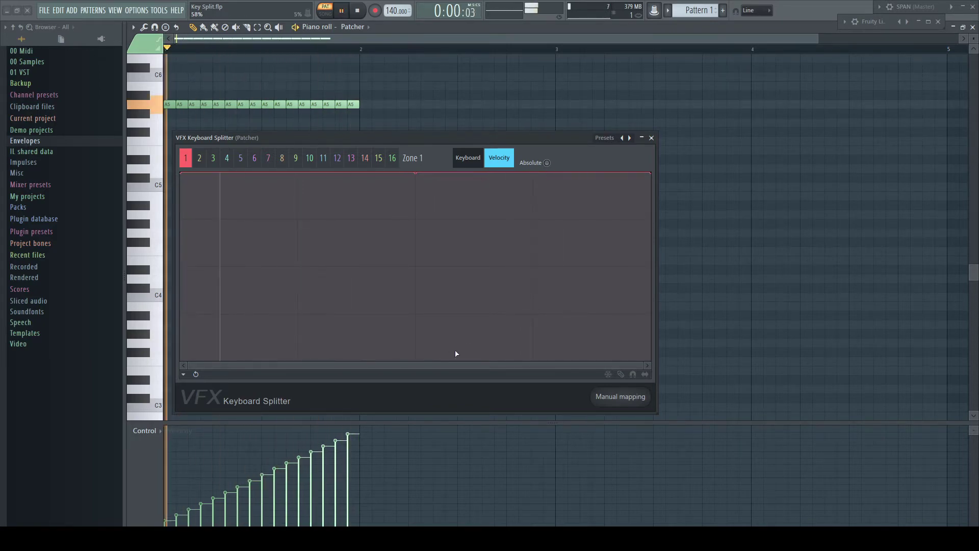
left_click(547, 163)
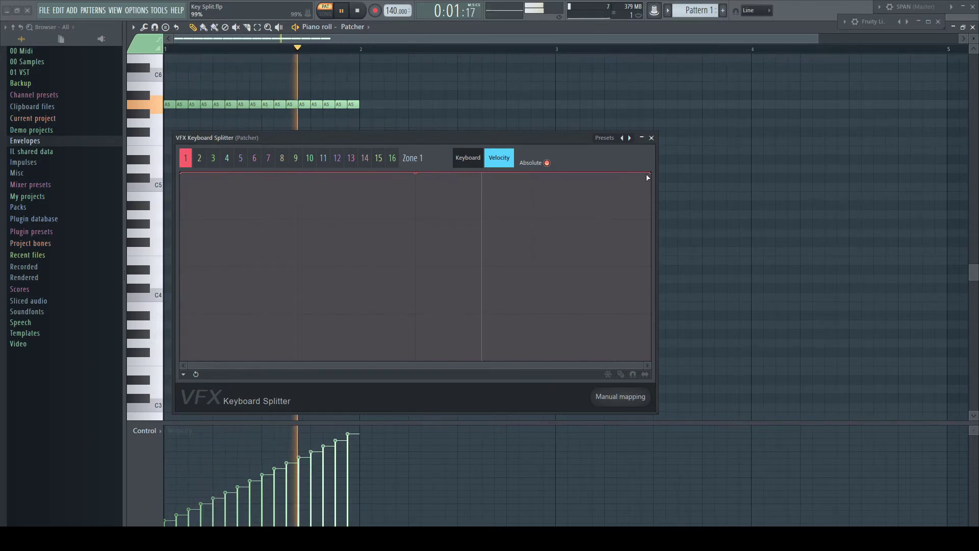
left_click_drag(650, 175, 656, 363)
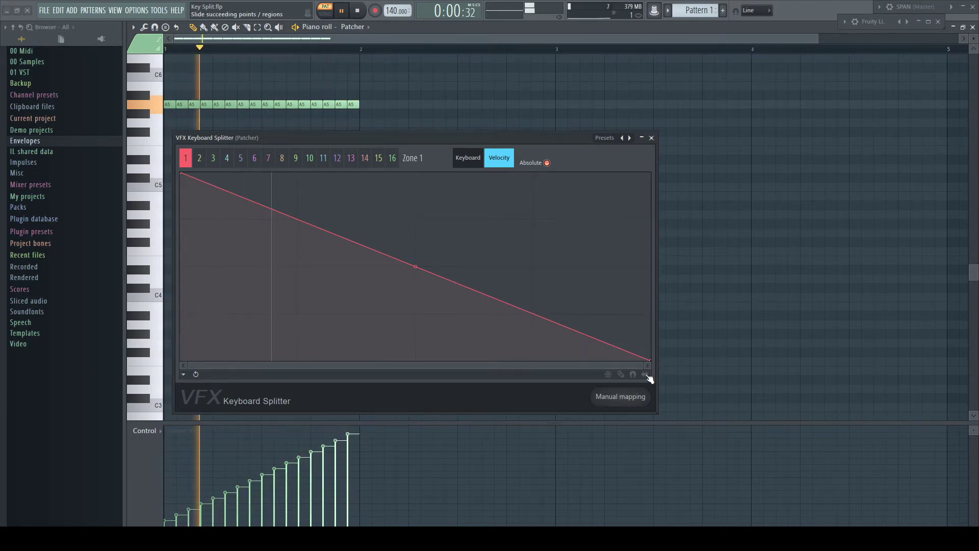
Step: Add six points to zone 1's velocity curve, alternating low and high to form a zigzag
left_click(316, 306)
left_click(388, 198)
left_click(451, 315)
left_click(526, 192)
left_click(572, 309)
left_click(620, 198)
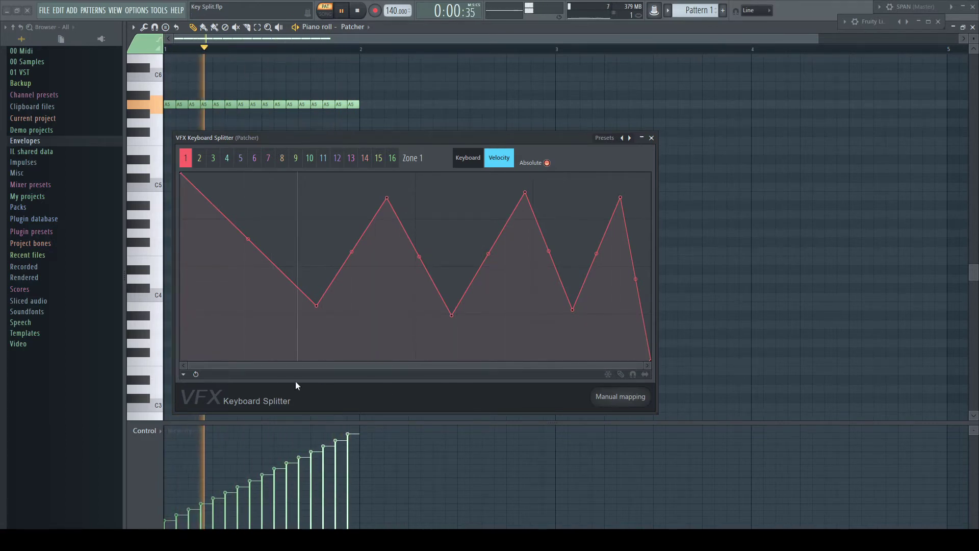
Step: Try the Filter tool on zone 1's velocity curve with a peaked impulse shape, and close it without accepting
left_click(184, 374)
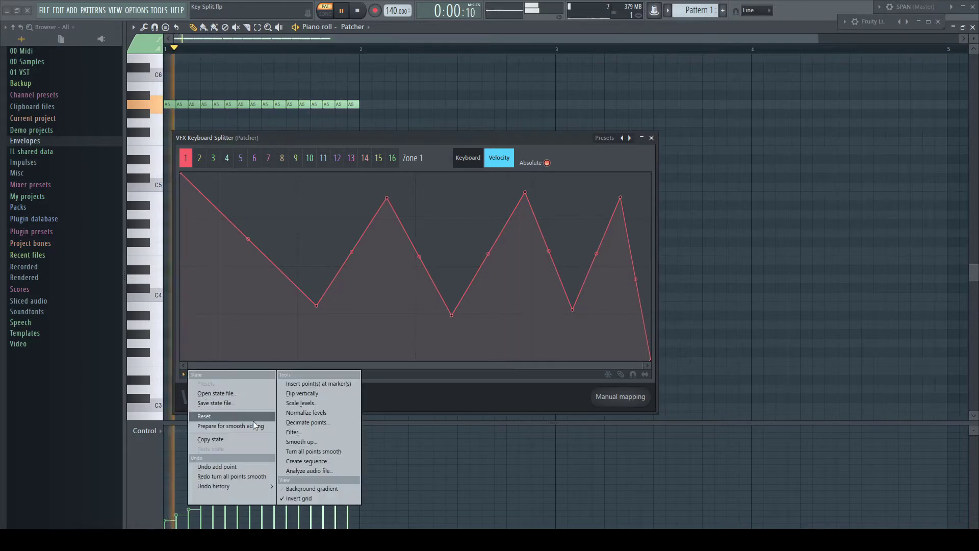
left_click(341, 432)
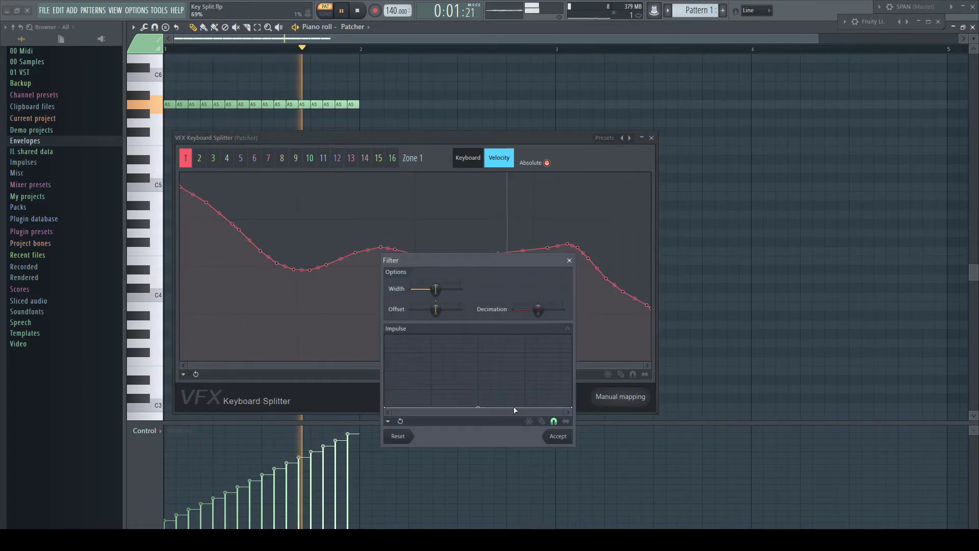
left_click(522, 365)
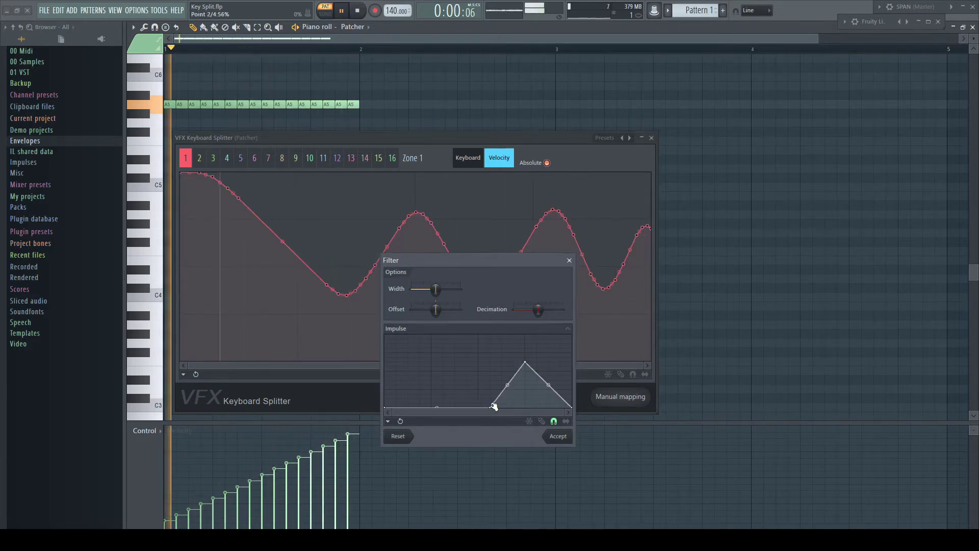
left_click_drag(493, 406, 490, 394)
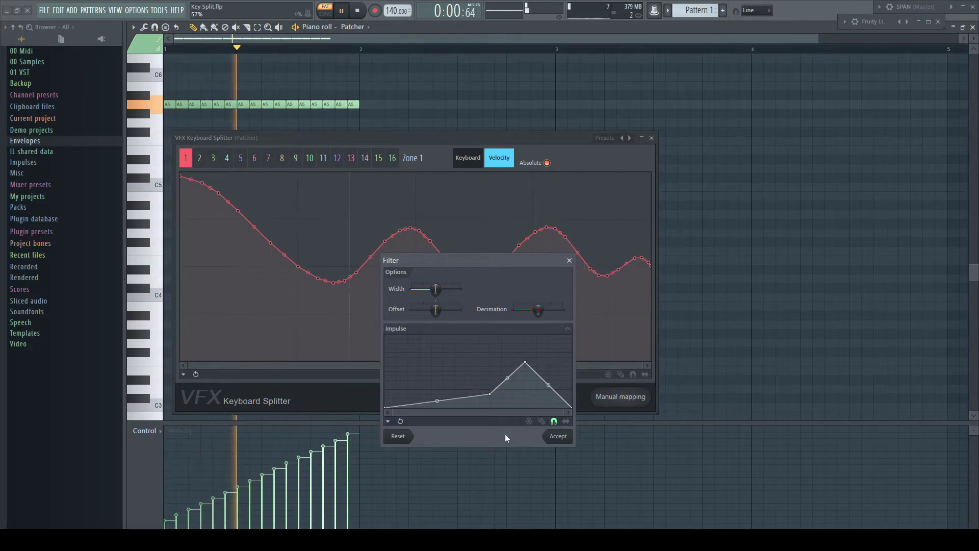
left_click(570, 261)
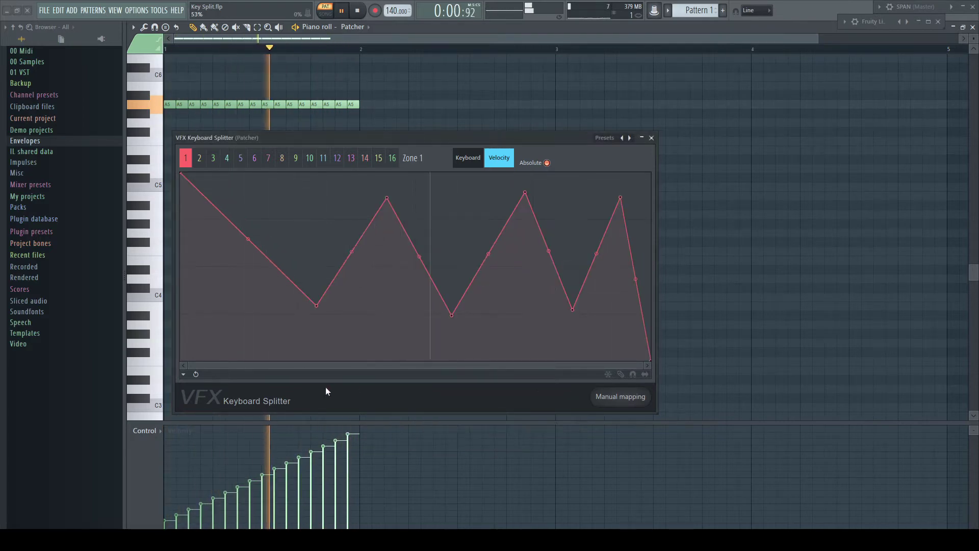
Step: Try turning all points of zone 1's velocity curve smooth and shift the tension of the middle rising segment
left_click(183, 374)
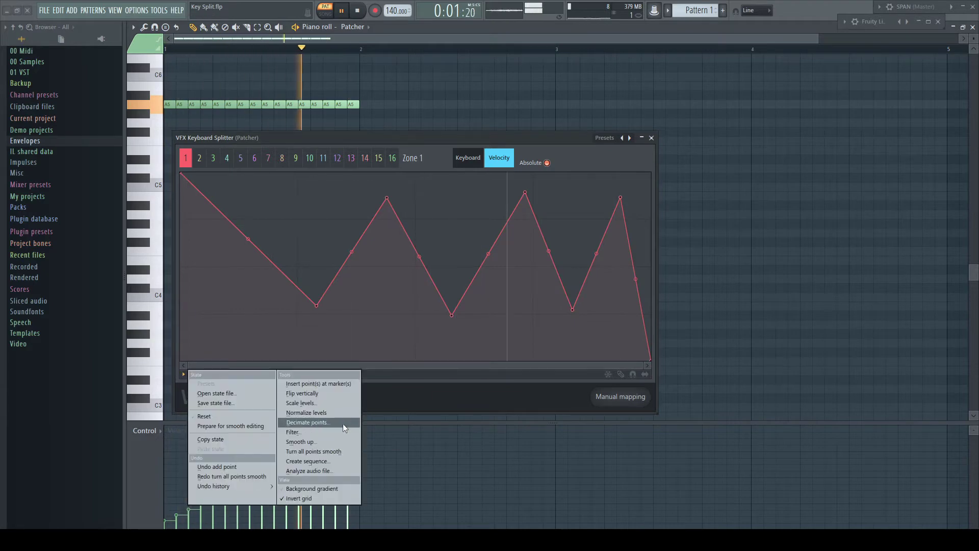
left_click(331, 451)
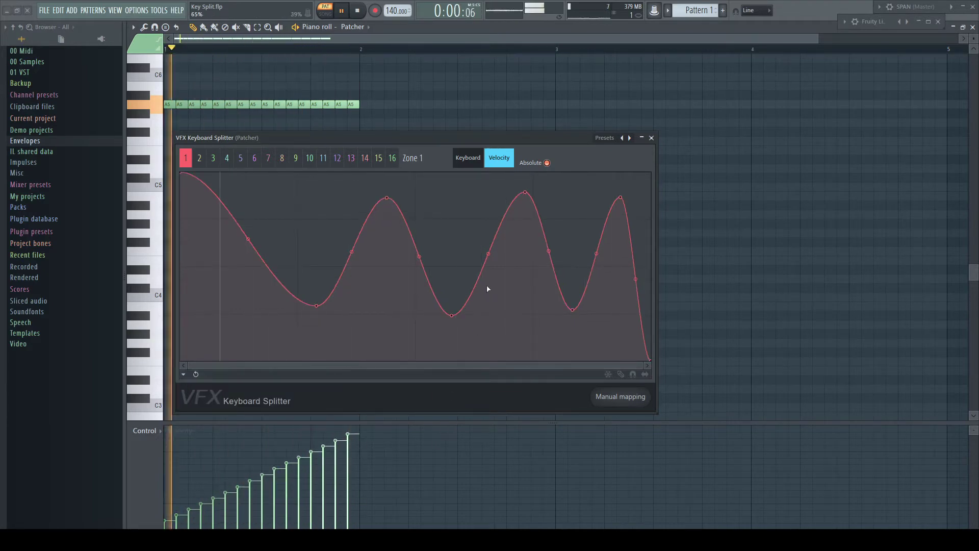
left_click_drag(488, 253, 488, 263)
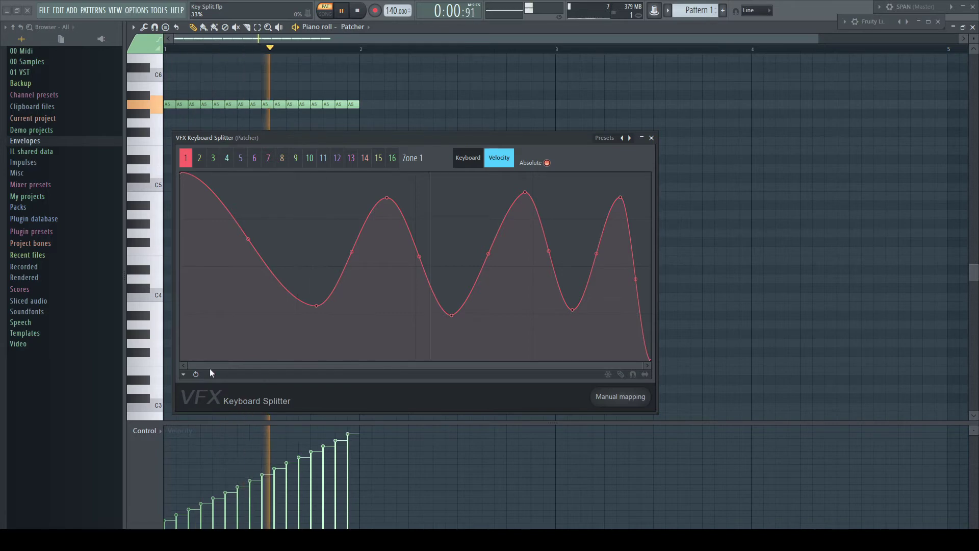
Step: Undo the tension move and the smoothing of zone 1's velocity curve, and stop playback
left_click(184, 374)
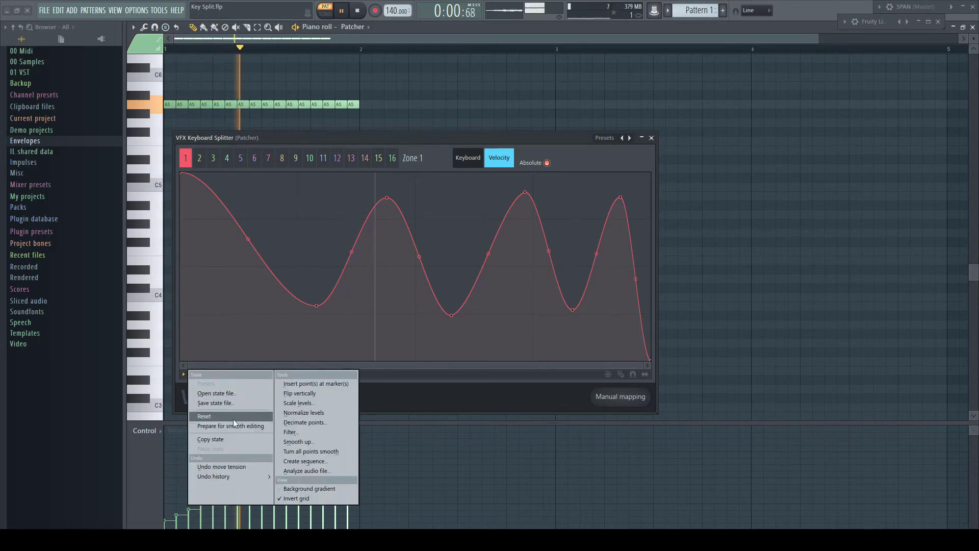
left_click(230, 465)
left_click(183, 374)
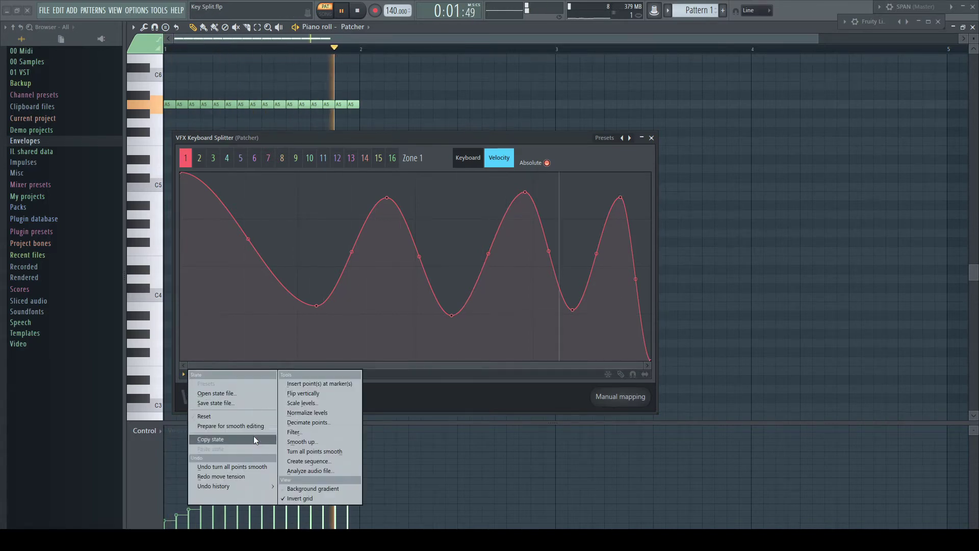
left_click(244, 467)
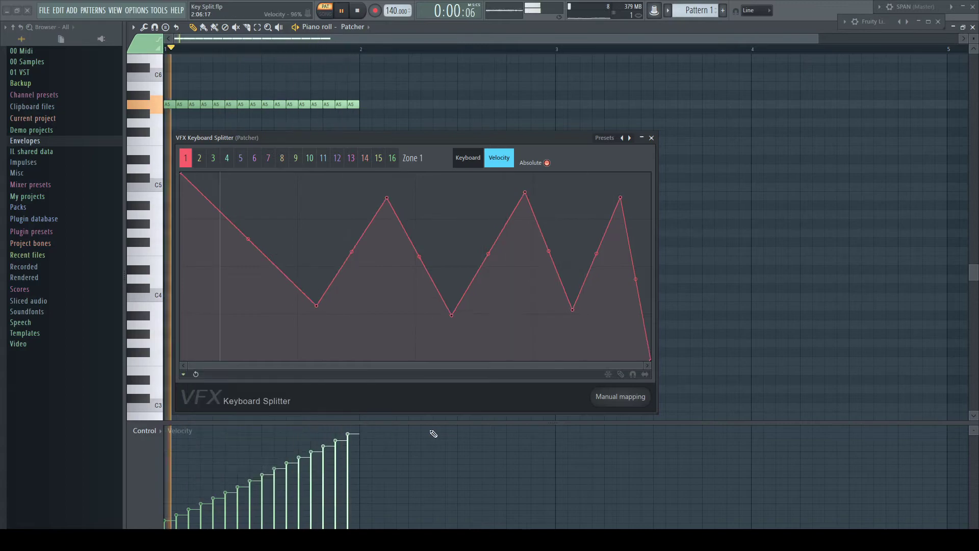
key("space")
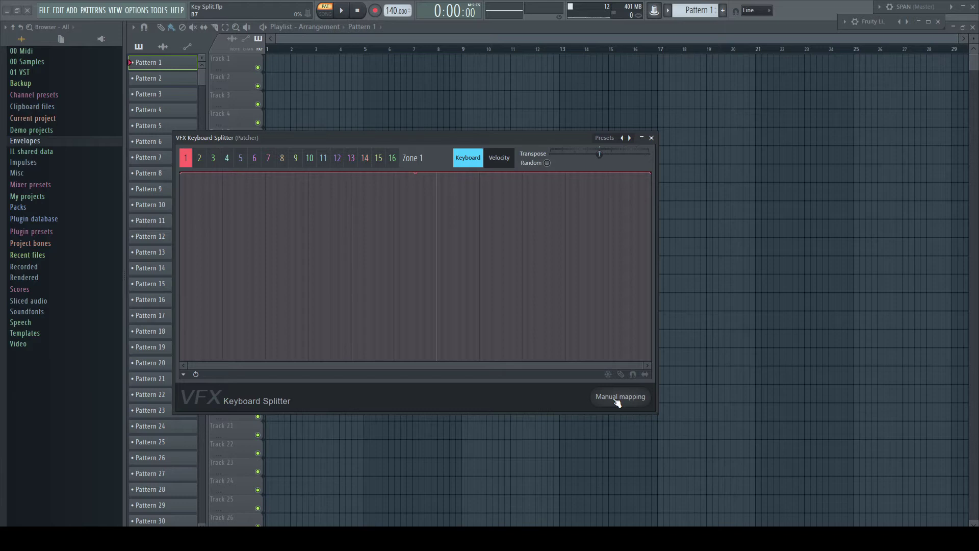
Step: Use Manual mapping to split the keyboard into zones 1 to 4 at C4, C5 and C6, and switch the mapping mode off
left_click(616, 402)
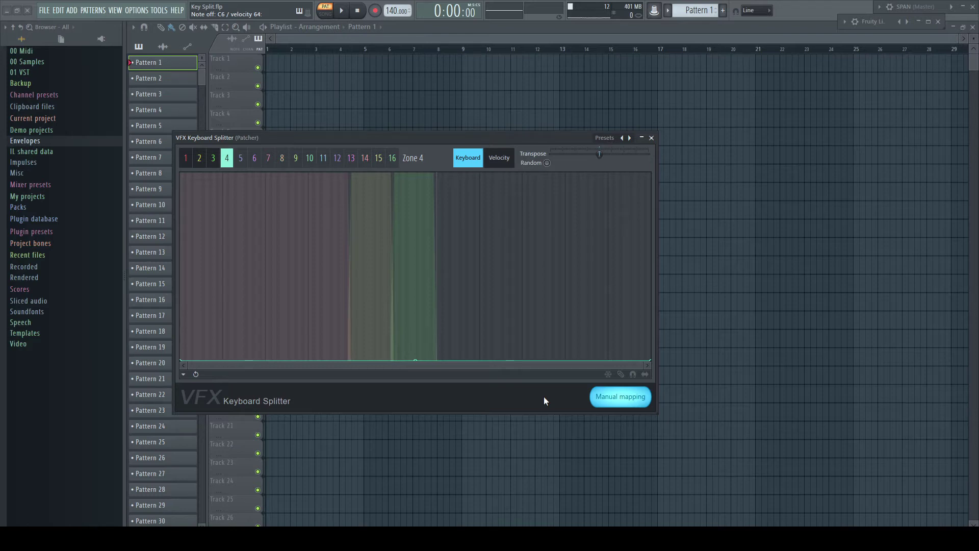
left_click(615, 397)
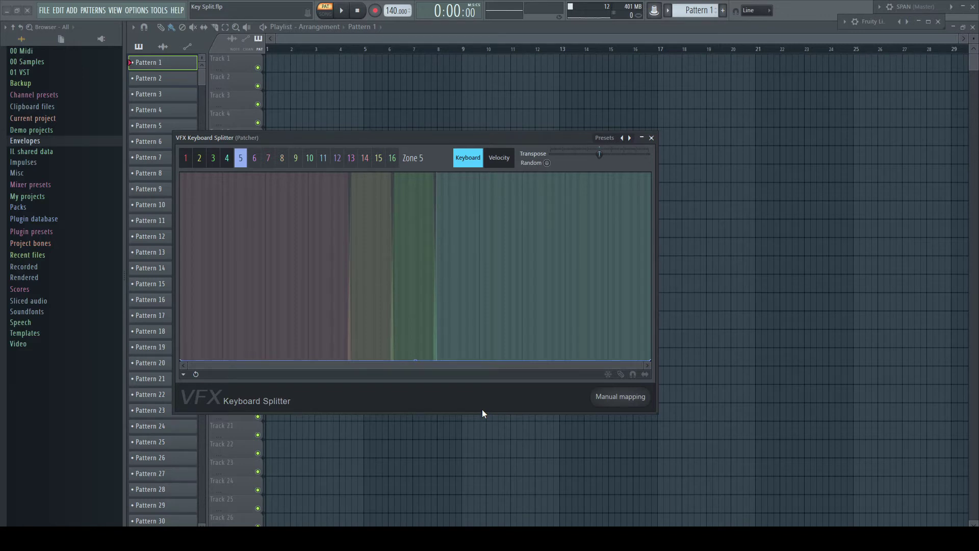
Step: Review the mapped key ranges of zones 1, 2, 3 and 4 in turn
left_click(186, 158)
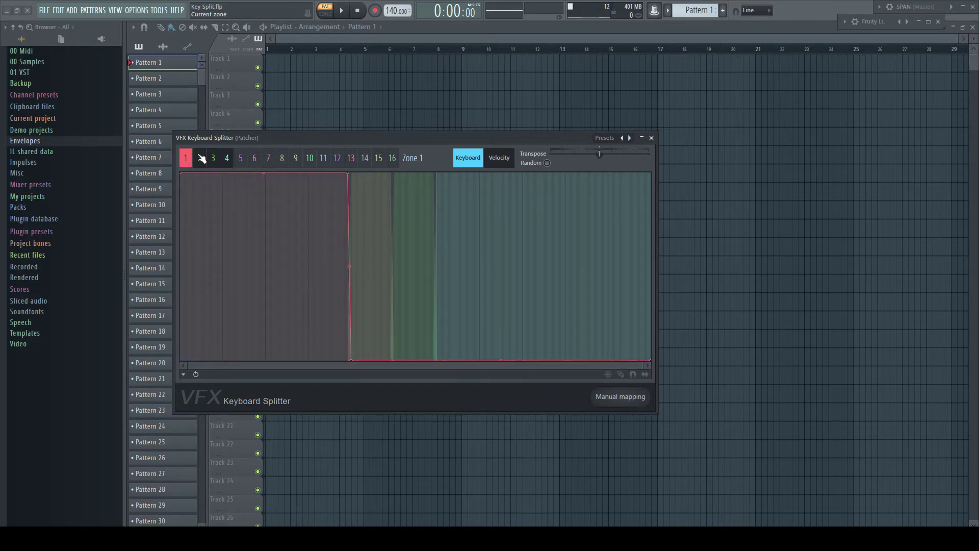
left_click(200, 158)
left_click(213, 158)
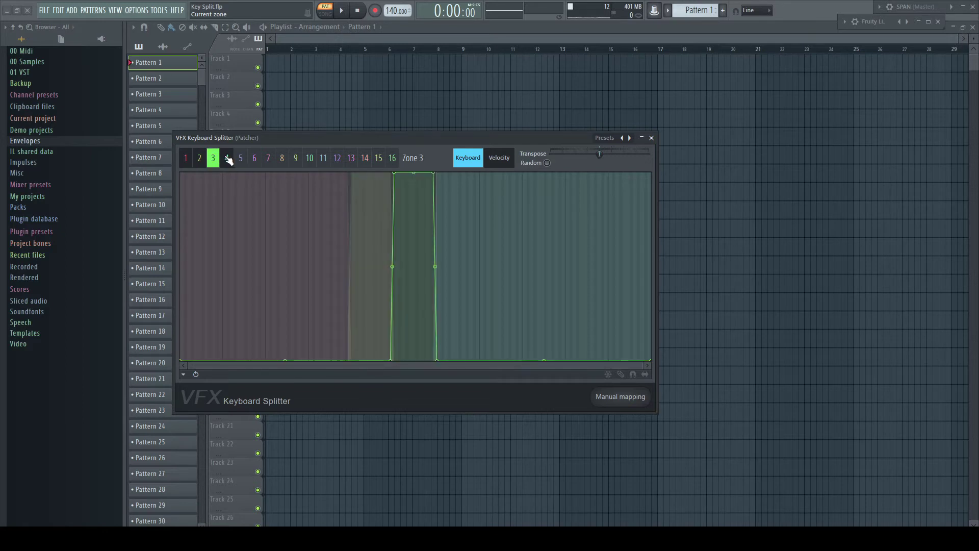
left_click(227, 158)
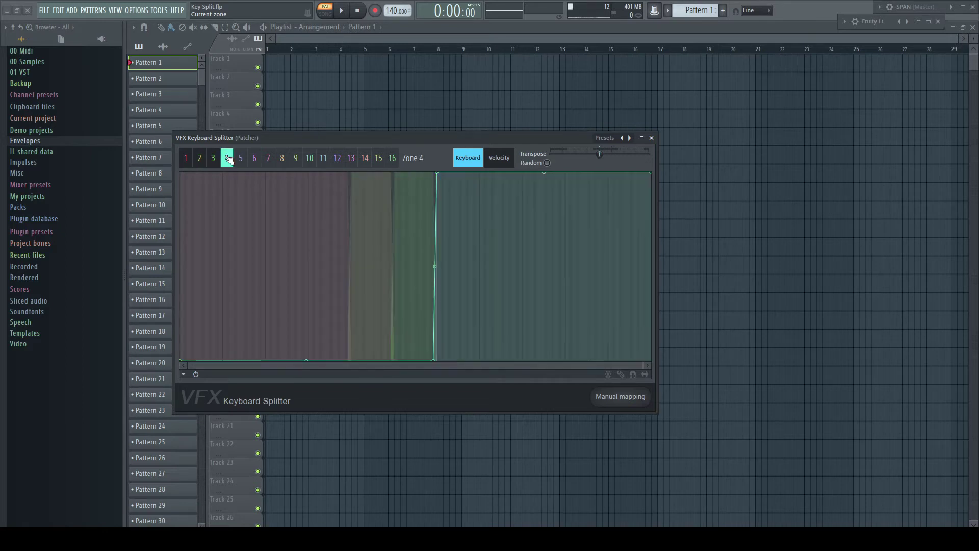
Step: Examine the crossovers between neighbouring zones 1 to 4 at B3, B4 and B5, from both sides of each boundary
left_click(187, 159)
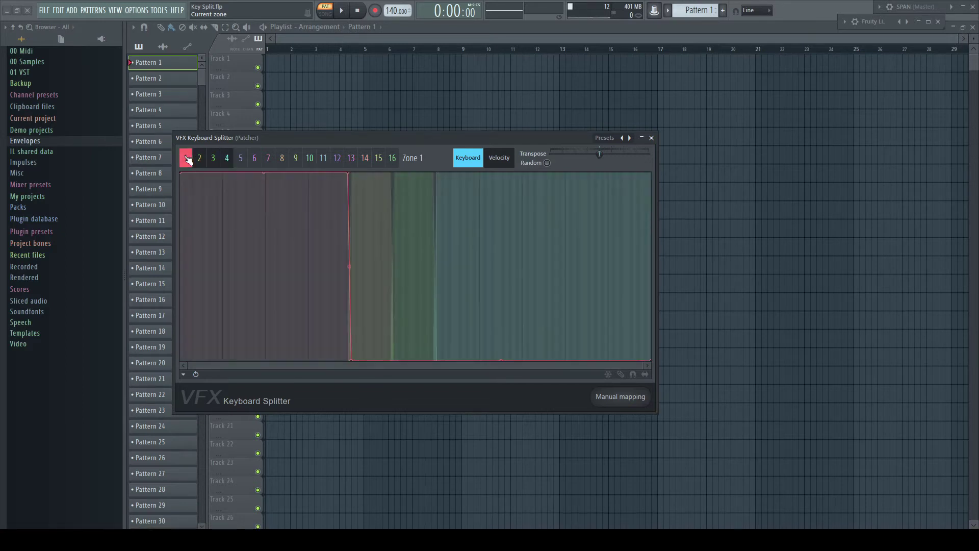
scroll(349, 301, "up", 6)
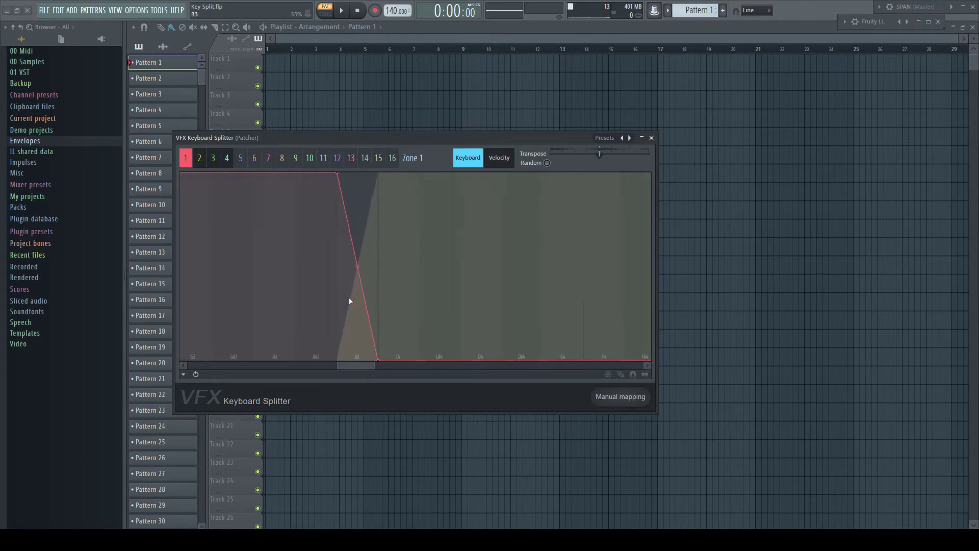
scroll(350, 301, "up", 2)
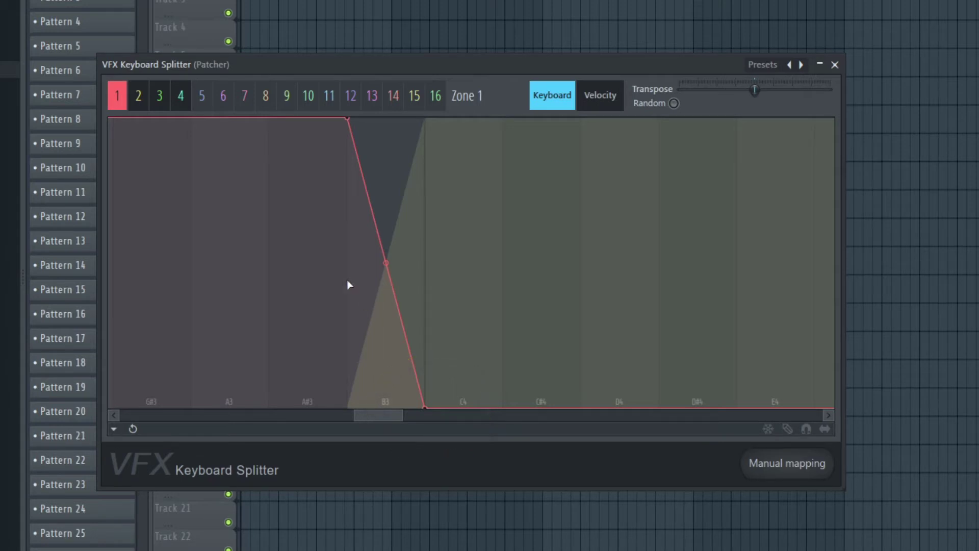
left_click(142, 102)
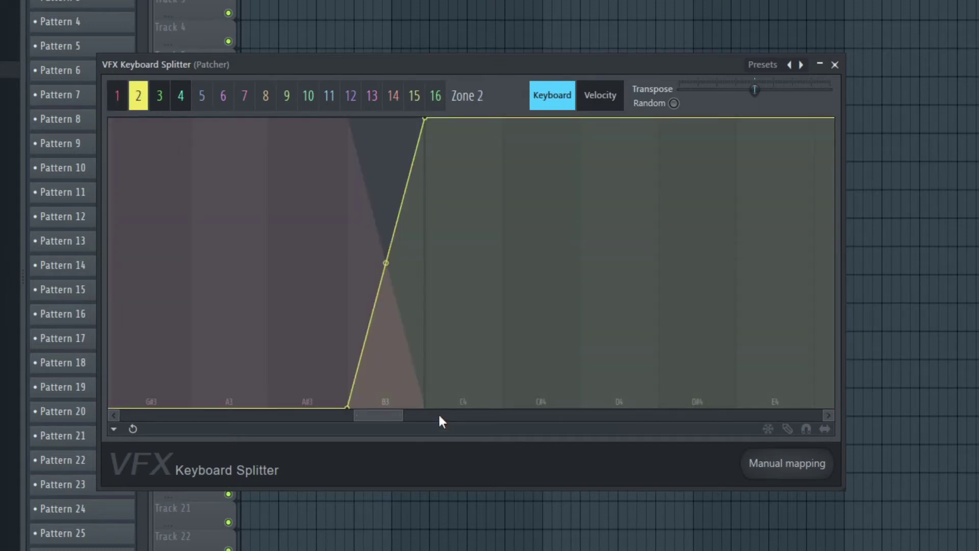
left_click_drag(387, 417, 447, 418)
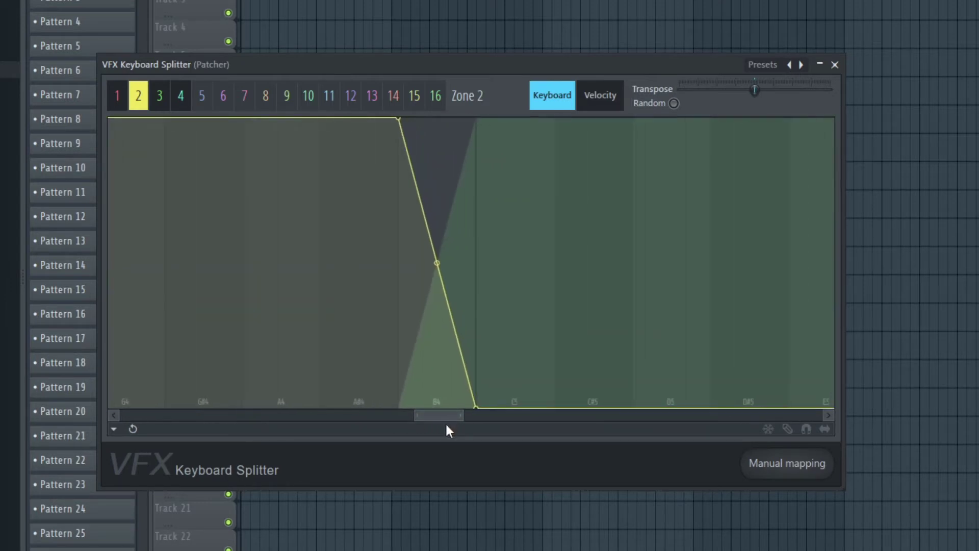
left_click(162, 96)
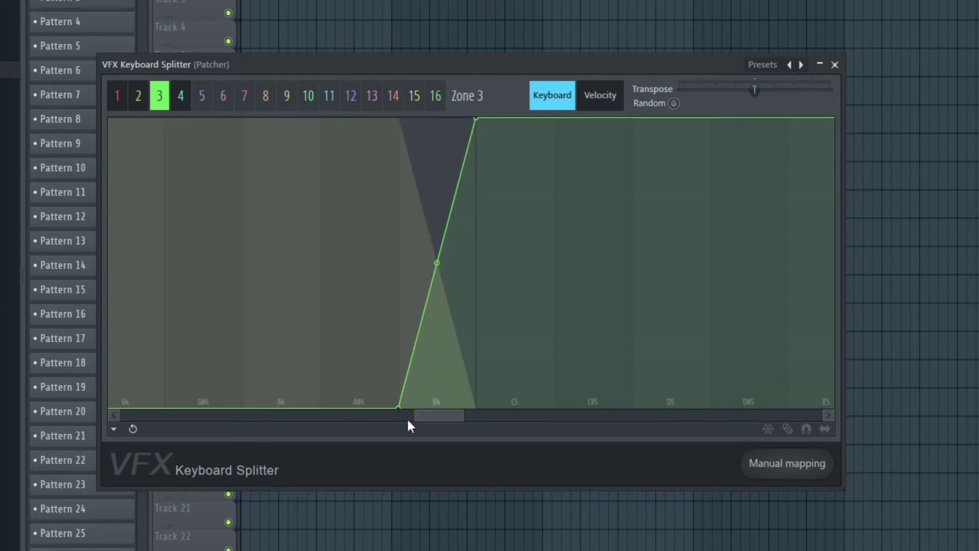
left_click_drag(426, 418, 487, 422)
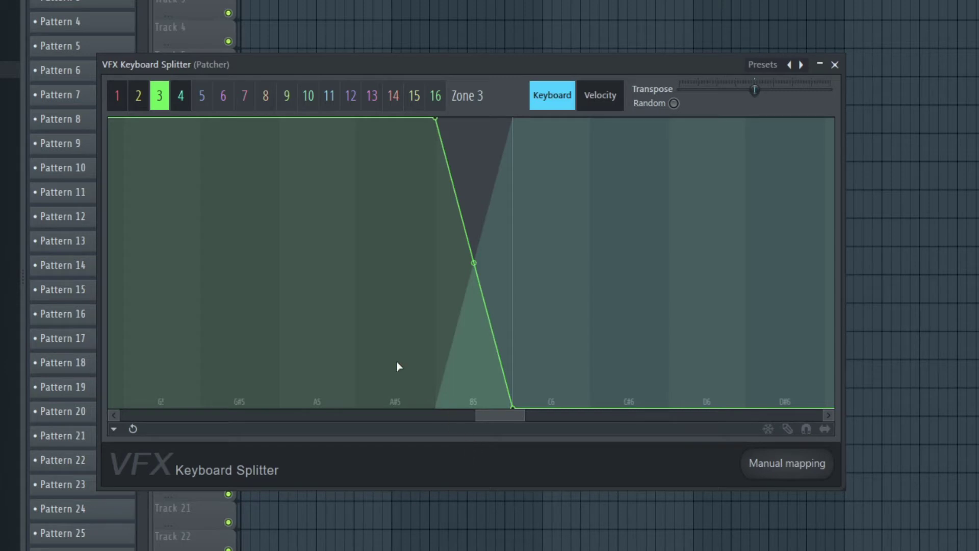
left_click(185, 96)
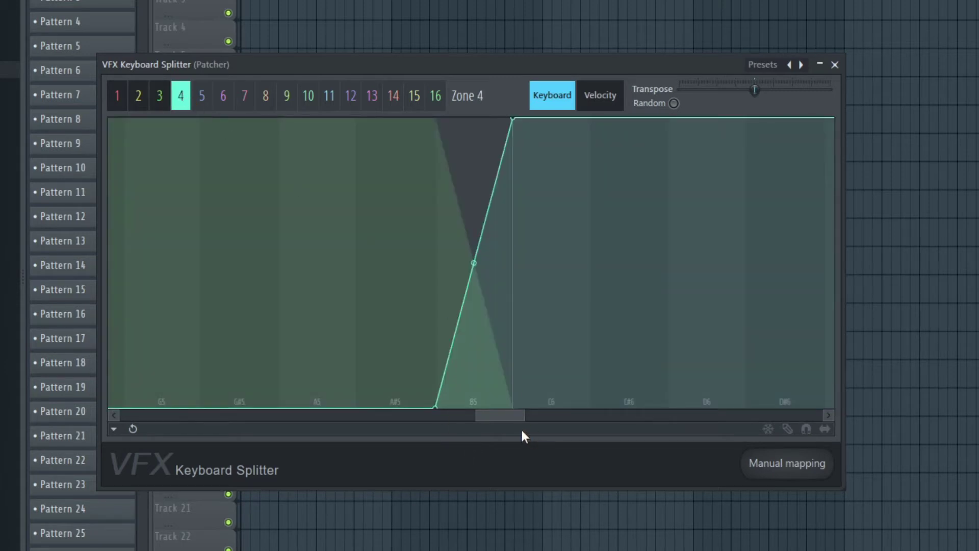
mouse_move(502, 419)
left_mouse_down()
mouse_move(805, 433)
mouse_move(498, 436)
left_mouse_up()
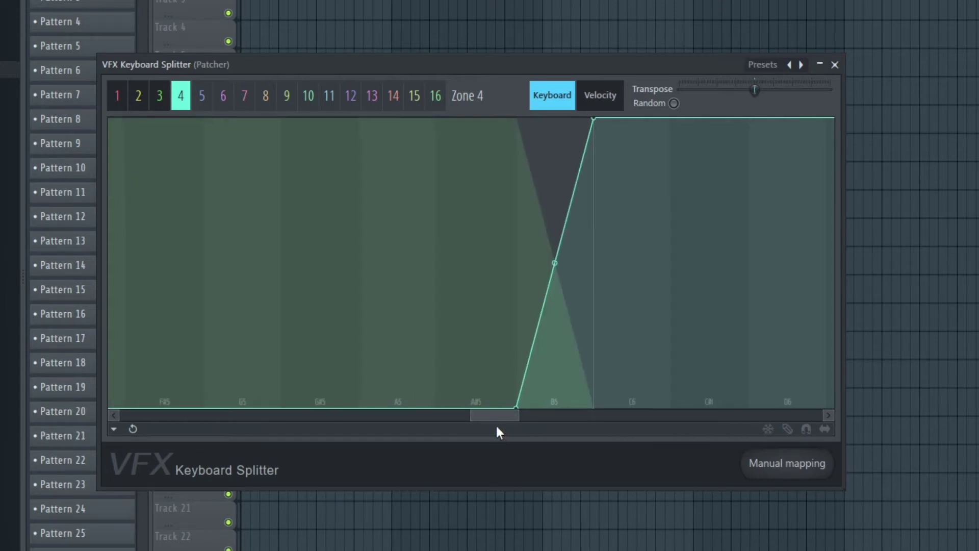
scroll(420, 305, "down", 5)
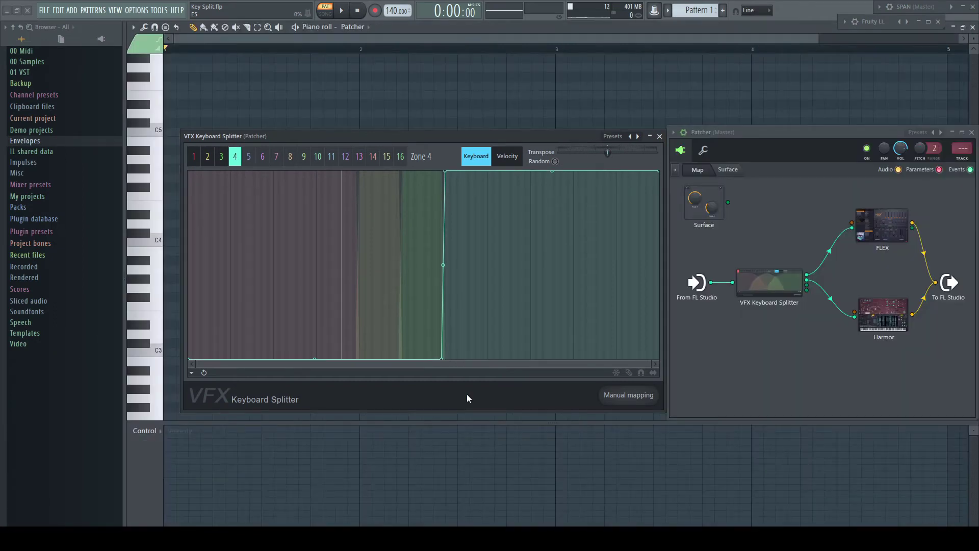
Step: Check which zone event outputs are activated for the VFX Keyboard Splitter in the Patcher map
right_click(772, 279)
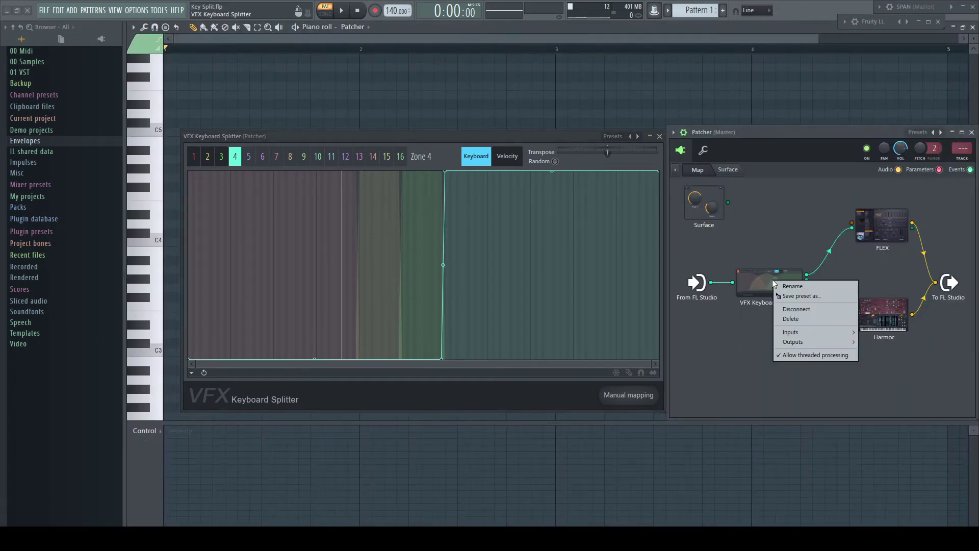
mouse_move(823, 344)
mouse_move(879, 342)
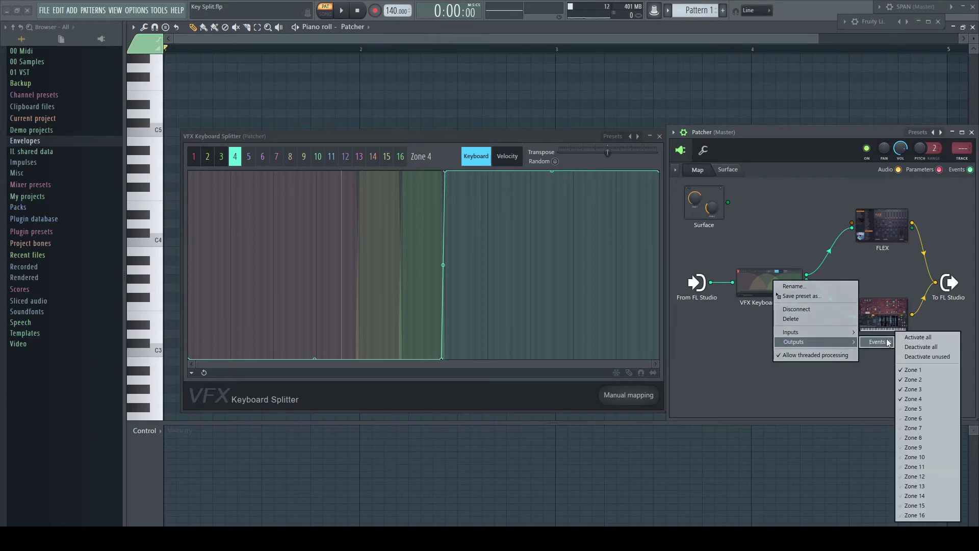
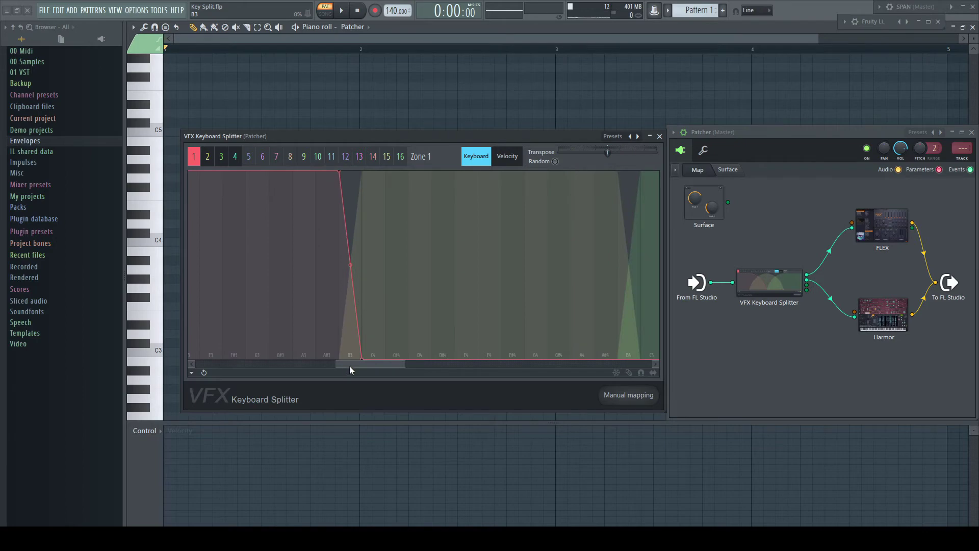
Step: Play G3, A3 and B3 on the piano roll keyboard to hear zone 1
left_click(159, 289)
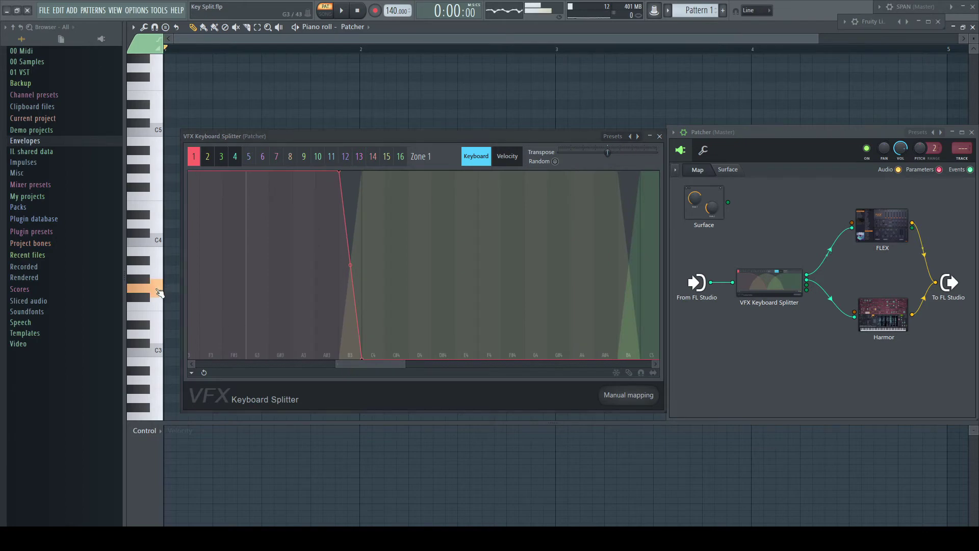
left_click(160, 275)
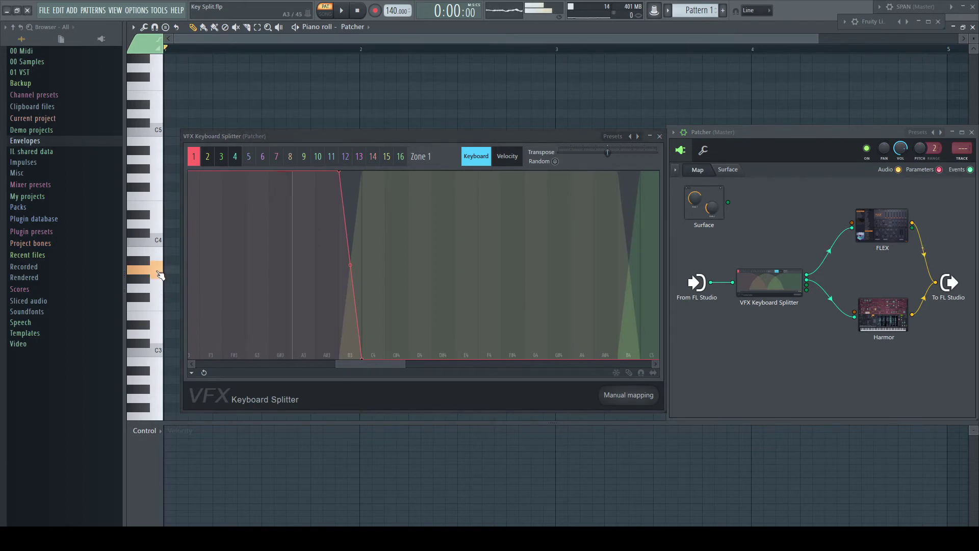
left_click(161, 254)
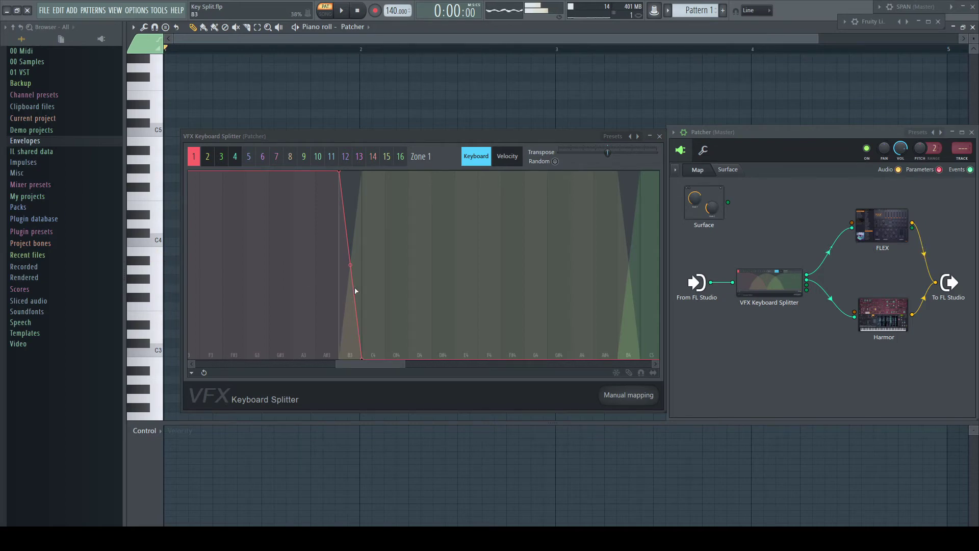
Step: Transpose zone 1 upward and play G3, A3 and B3 again to hear the shifted pitch
left_click_drag(607, 152, 620, 152)
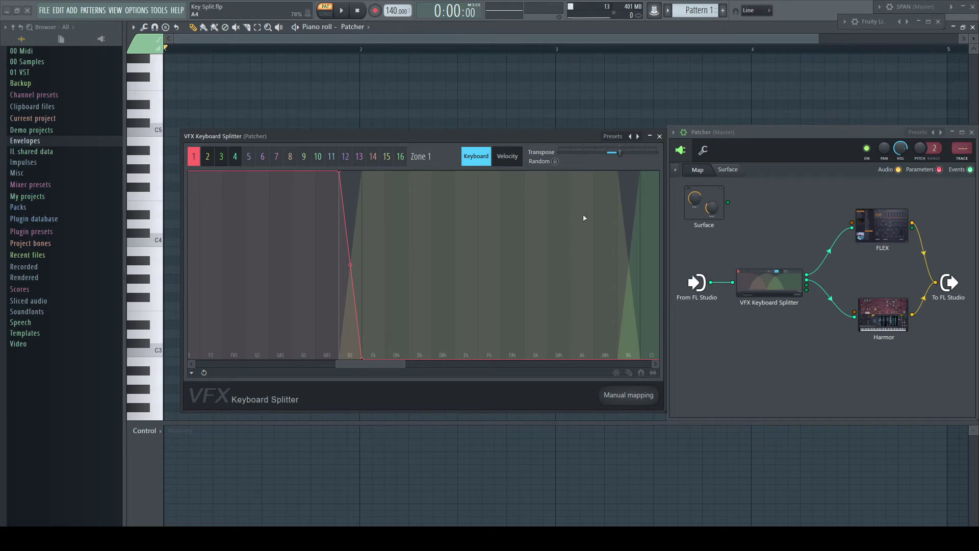
left_click(160, 289)
left_click(160, 273)
left_click(162, 258)
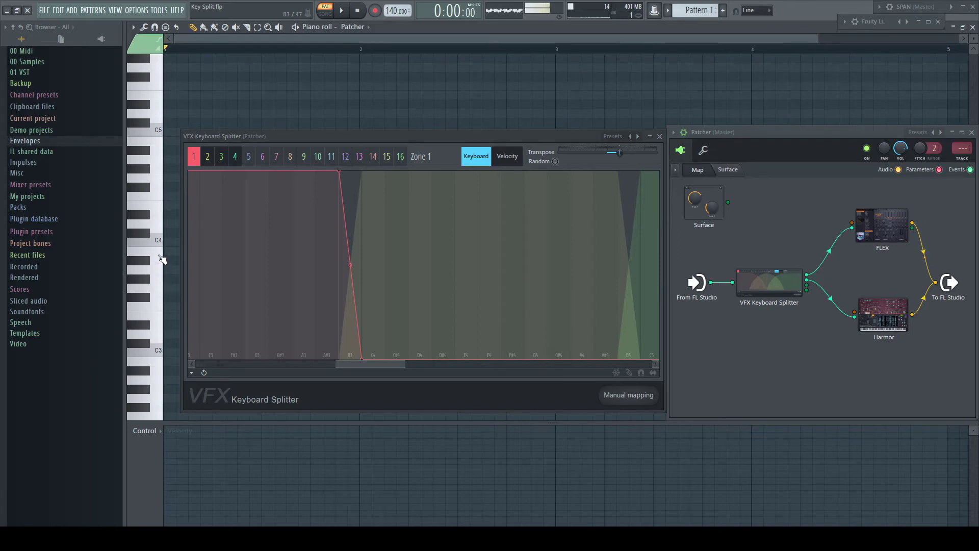
Step: Select zone 2 and play C4, D4 and G4 on the piano roll keyboard to hear its untransposed pitch
left_click(209, 159)
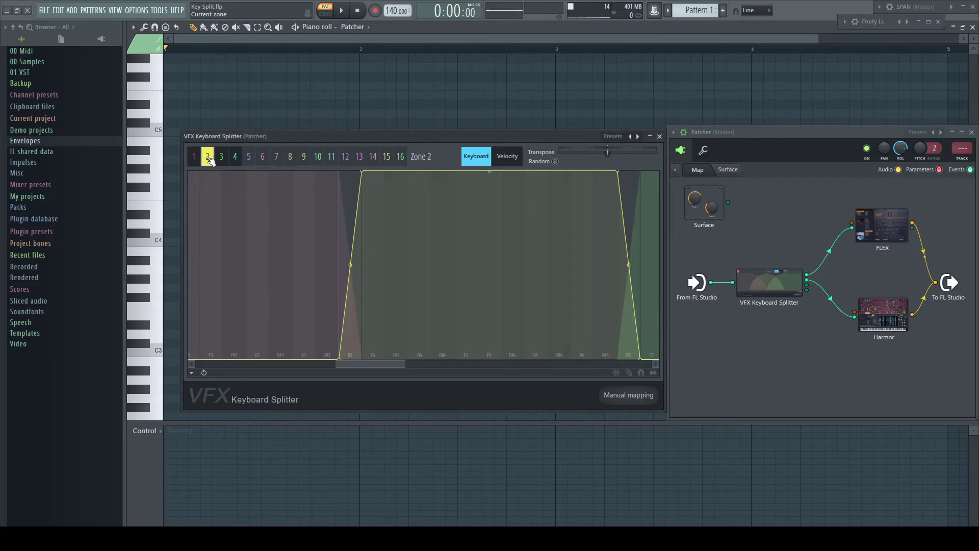
left_click(161, 244)
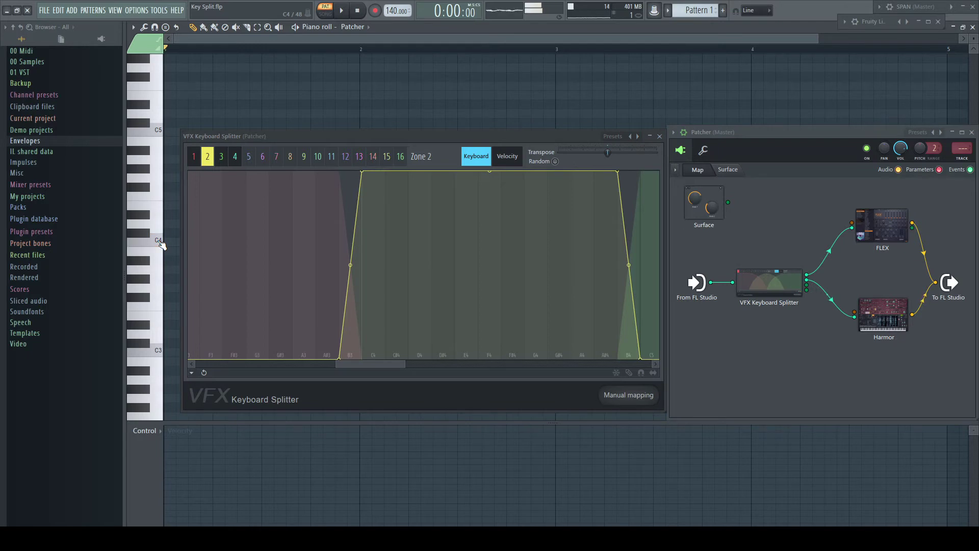
left_click(161, 226)
left_click(157, 181)
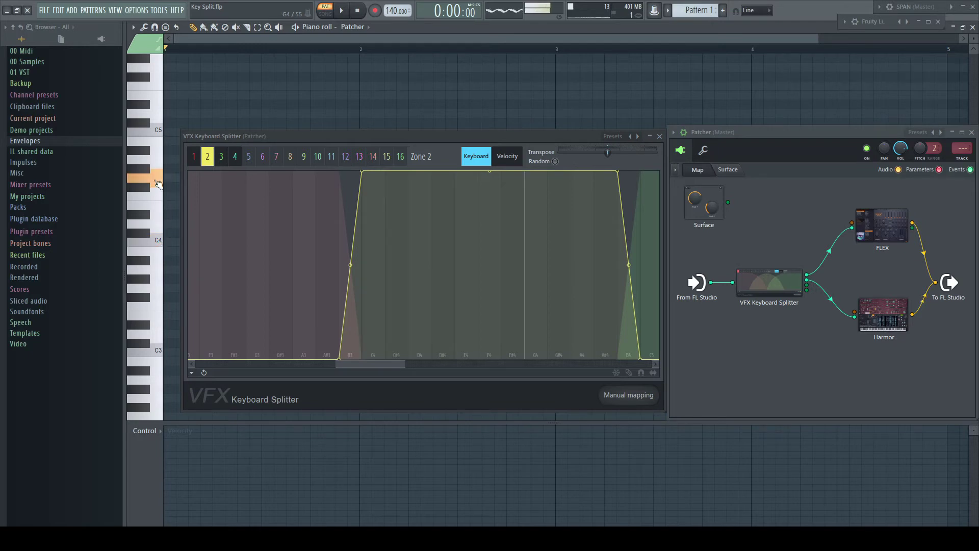
Step: Transpose zone 2 upward and play C4, F4 and A4 to hear the shifted pitch
left_click_drag(607, 152, 620, 153)
left_click(161, 243)
left_click(158, 198)
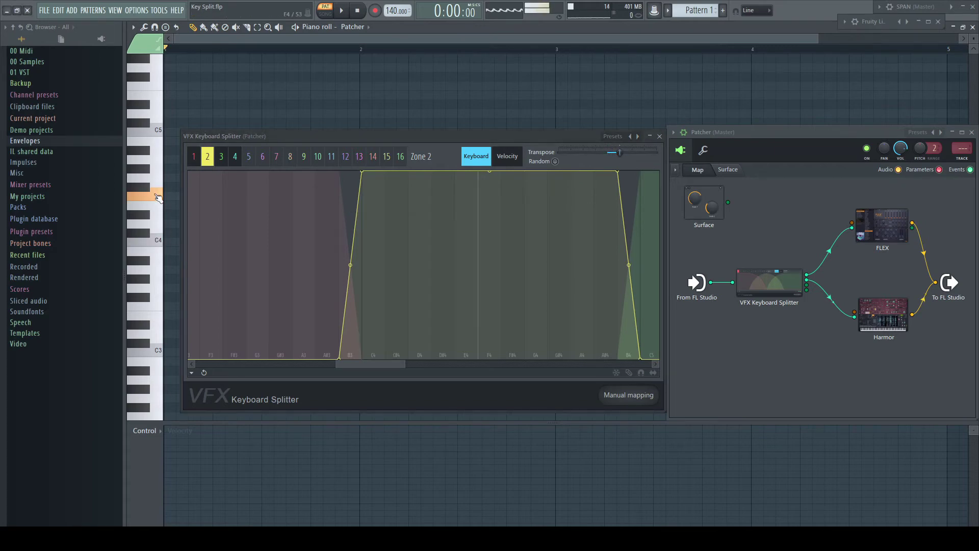
left_click(160, 160)
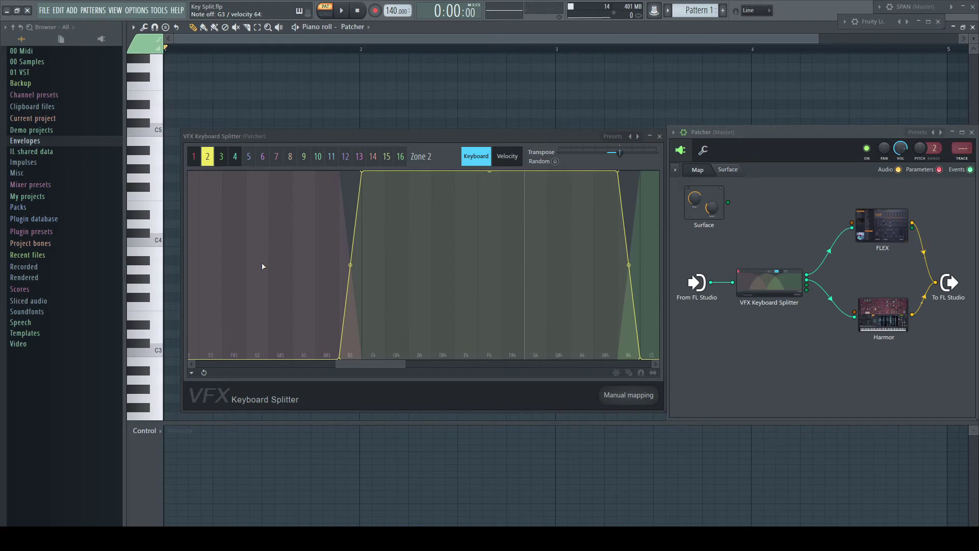
Step: Show zone 3's lower boundary and play C5 and B4 to compare the sound on either side of it
left_click(221, 157)
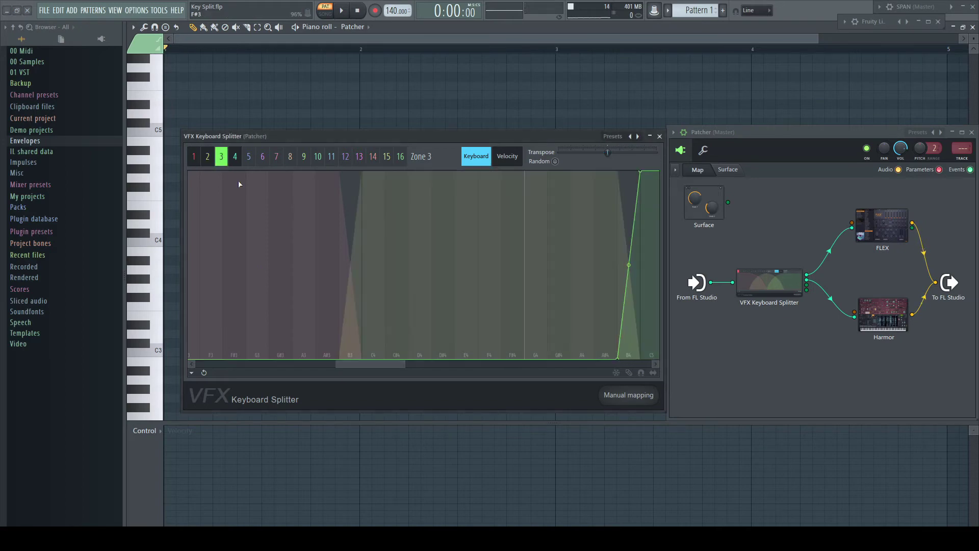
left_click_drag(394, 364, 428, 361)
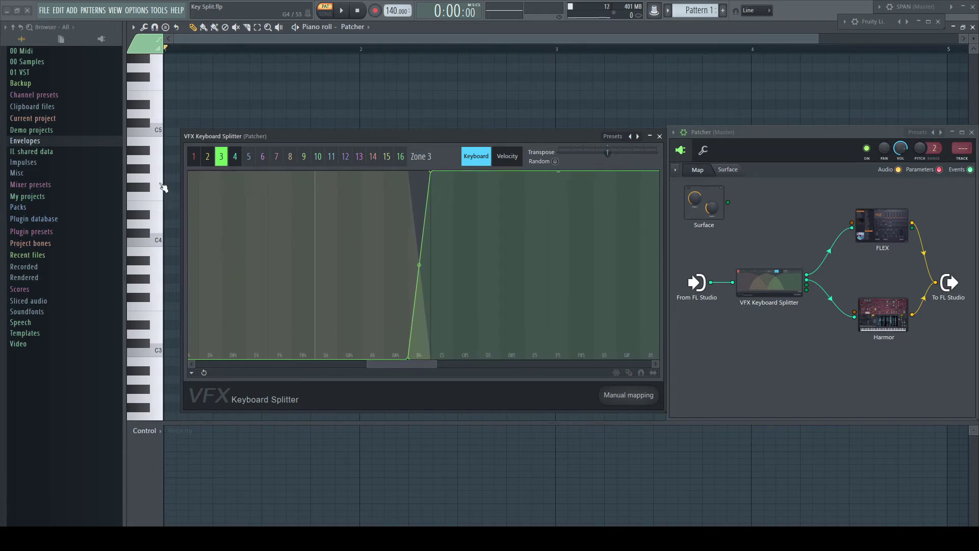
left_click(160, 135)
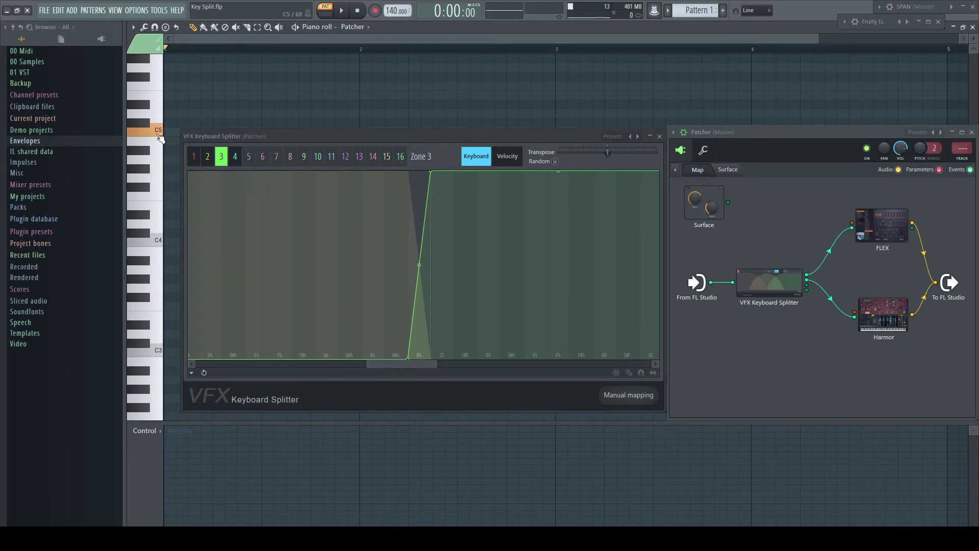
left_click(161, 147)
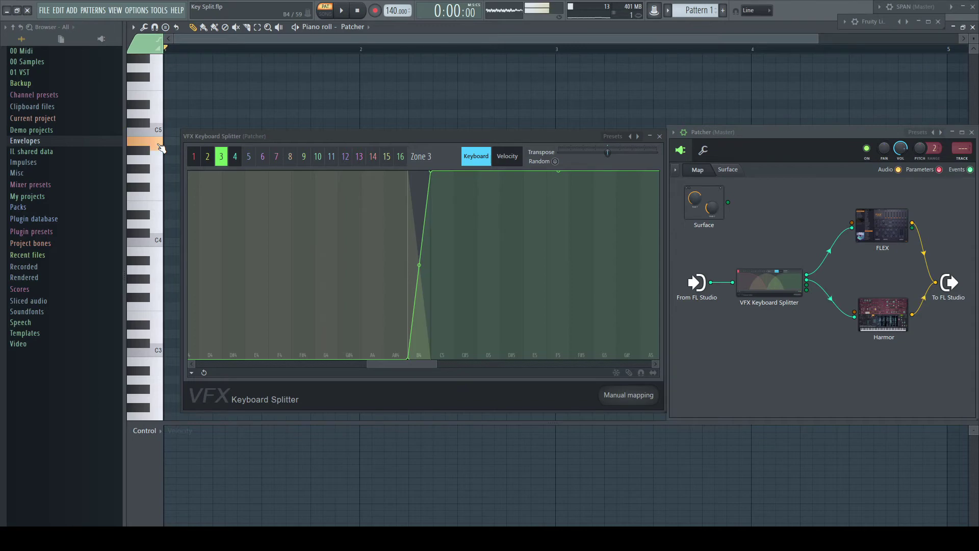
left_click(160, 135)
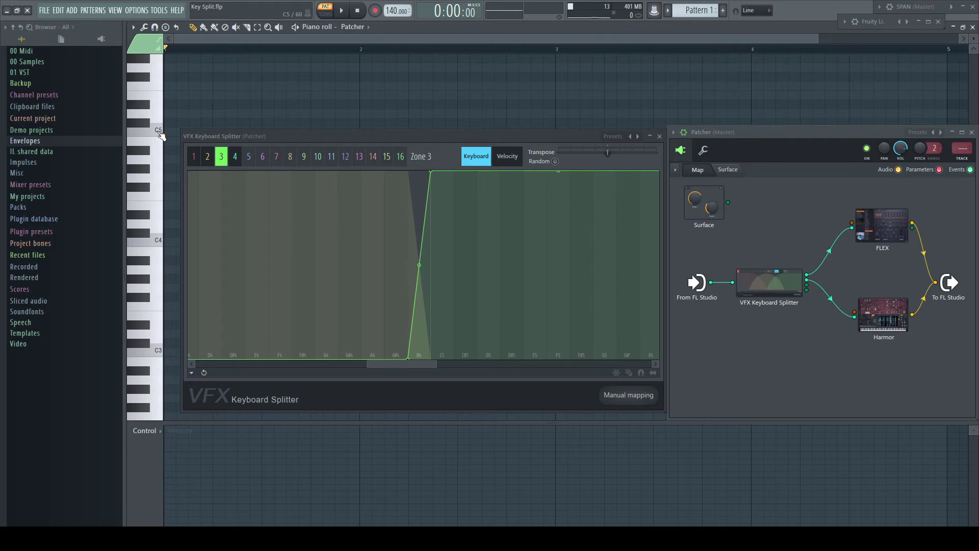
Step: Widen the crossover between zones 1 and 2 to run from A#2 to B3, and play D3 and A3 to hear the blend
left_click(195, 156)
left_click_drag(421, 364, 363, 366)
left_click_drag(576, 172, 310, 176)
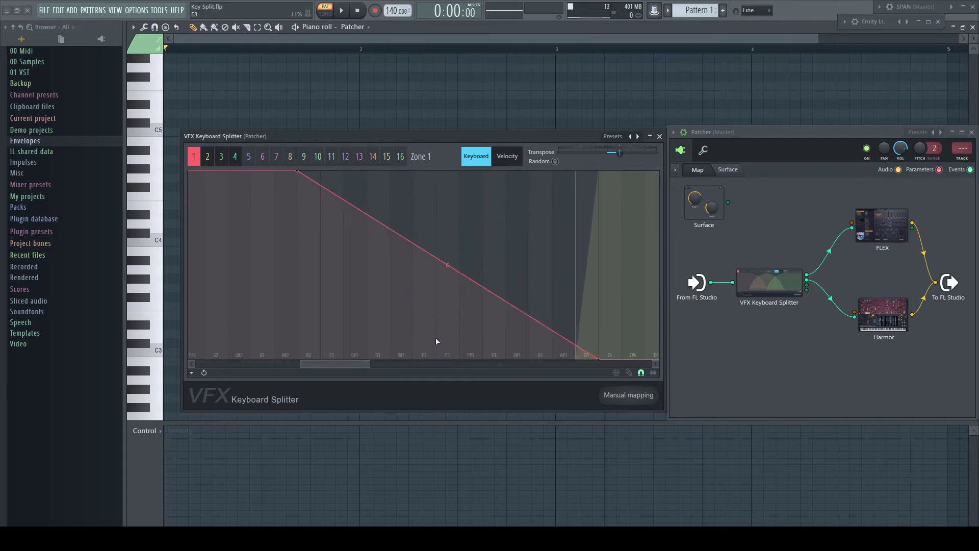
left_click(210, 156)
left_click_drag(576, 359, 303, 380)
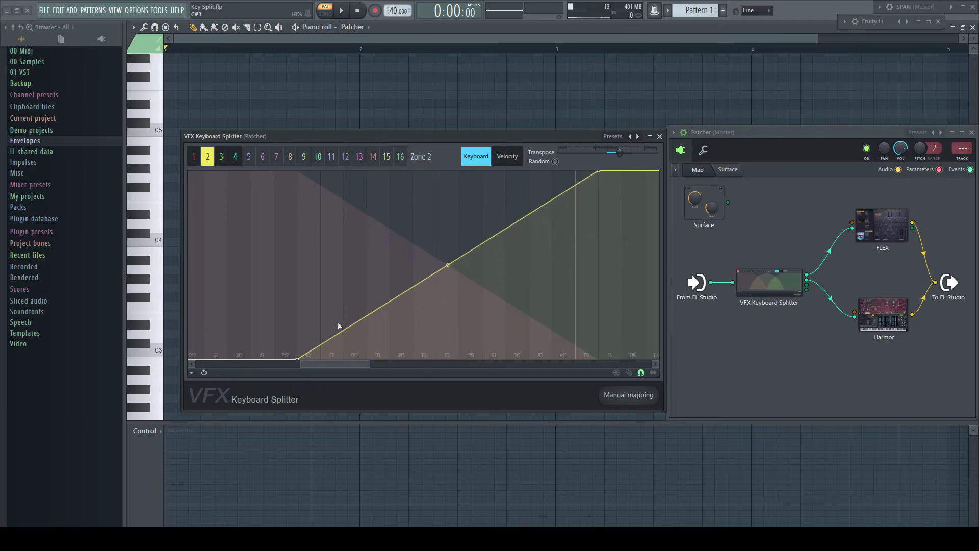
left_click(163, 334)
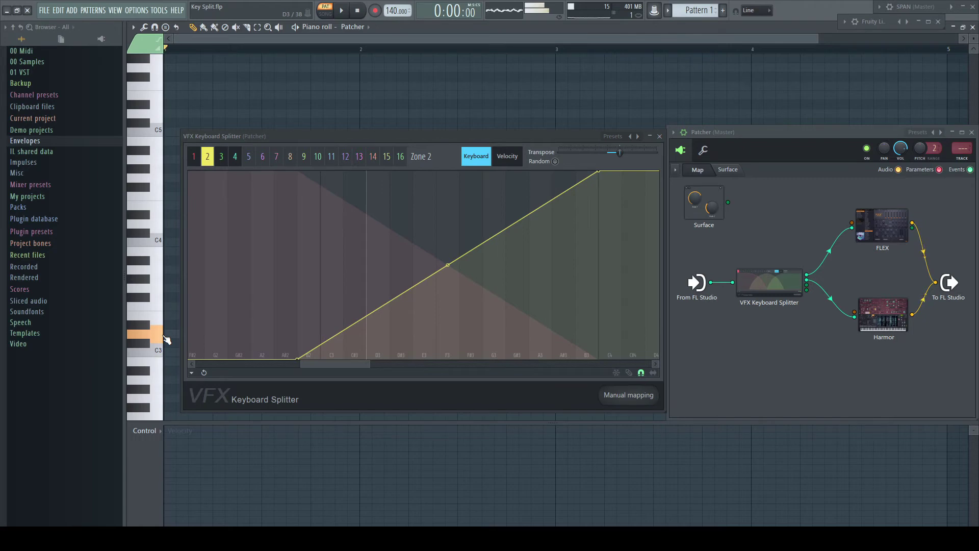
left_click(164, 271)
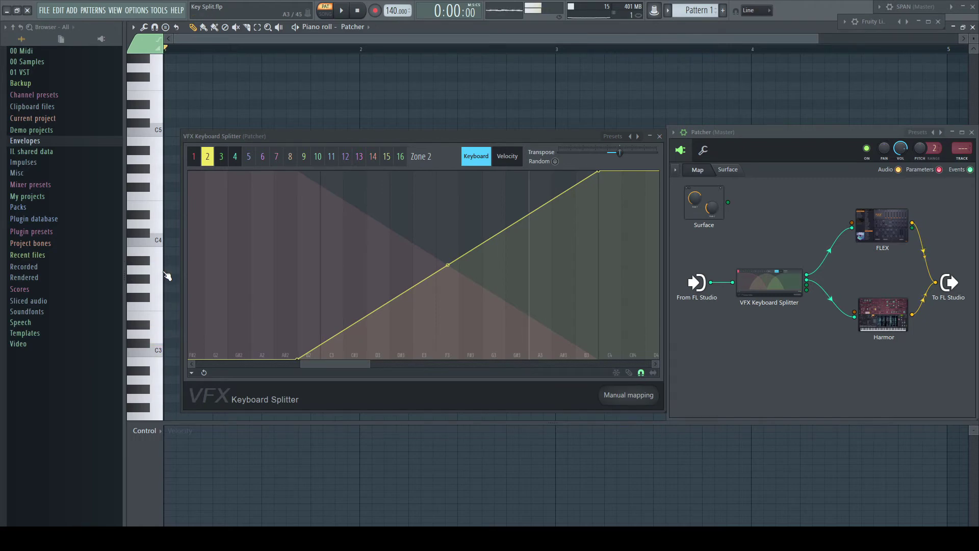
Step: Move the start of zone 1's fade-out to A#3 and play D3, A3, B3 and C4 to hear the overlap with zone 2
left_click(194, 156)
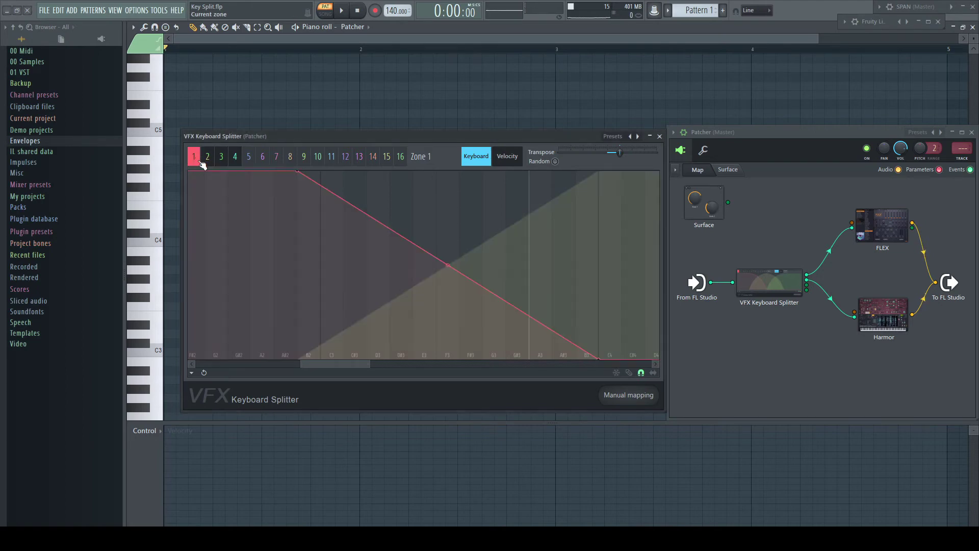
left_click_drag(298, 172, 578, 164)
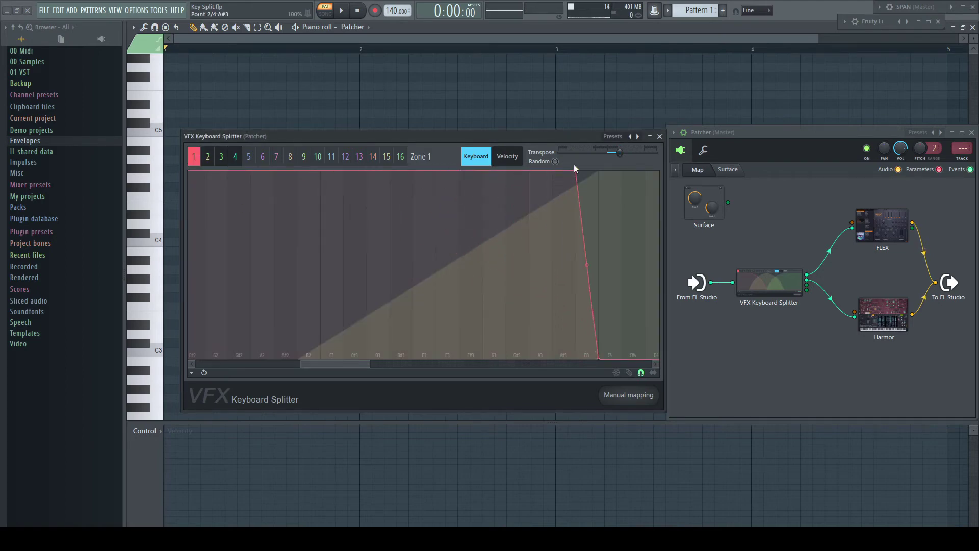
left_click(163, 338)
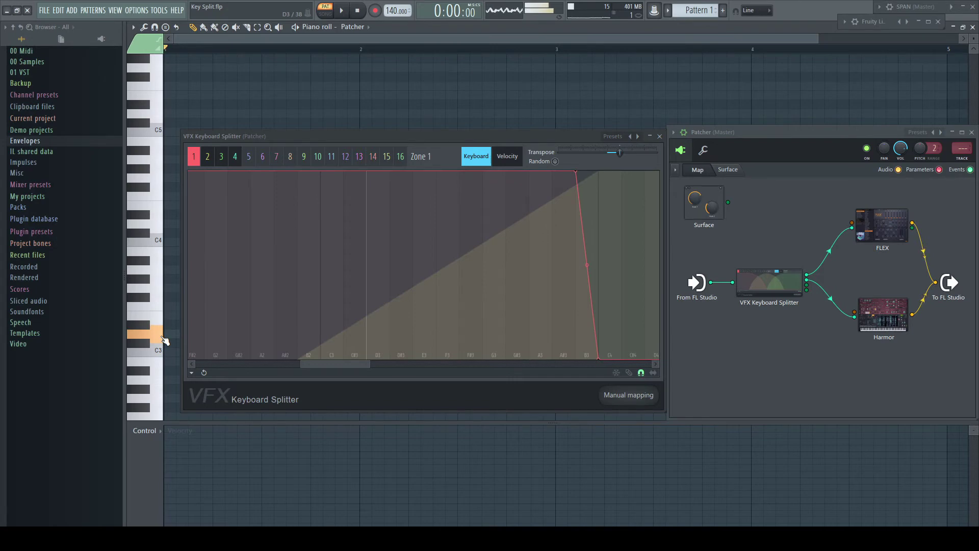
left_click(164, 270)
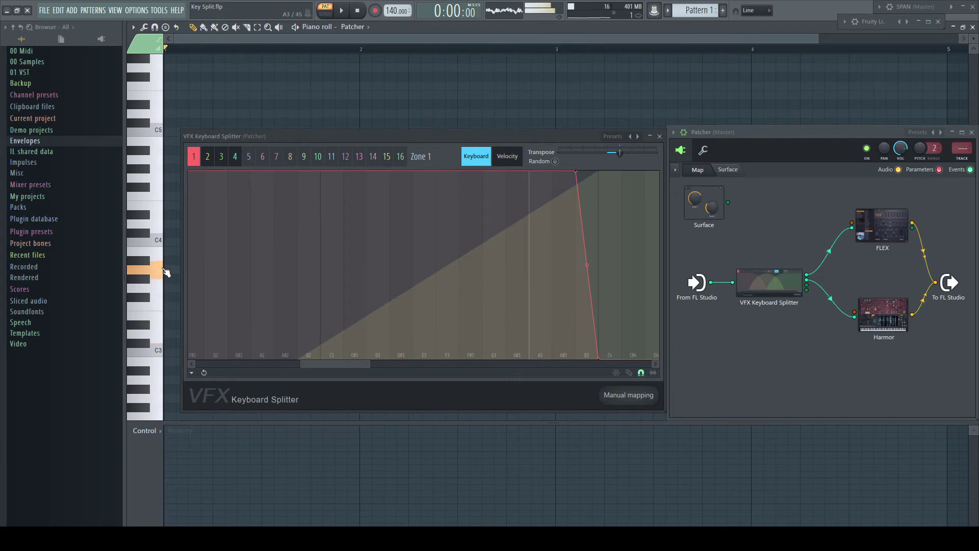
left_click(166, 259)
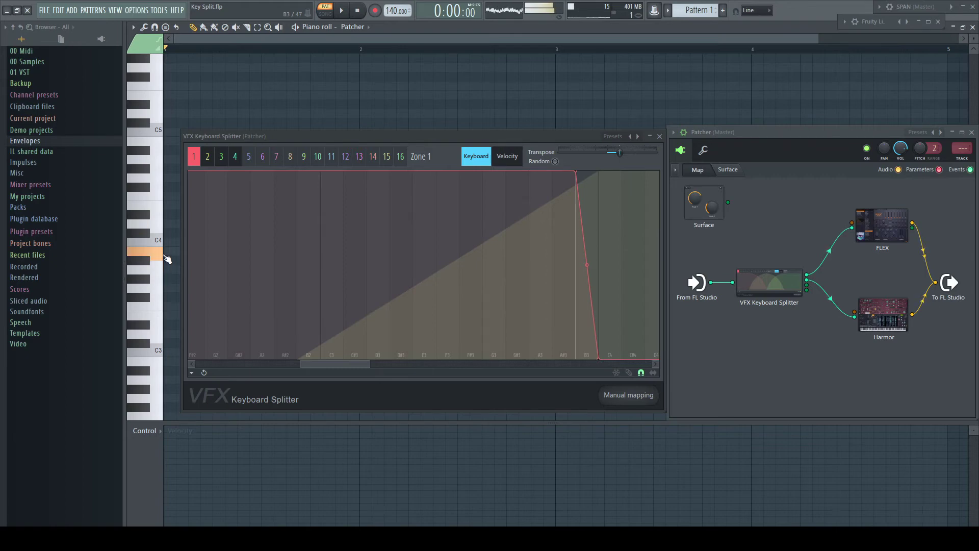
left_click(166, 245)
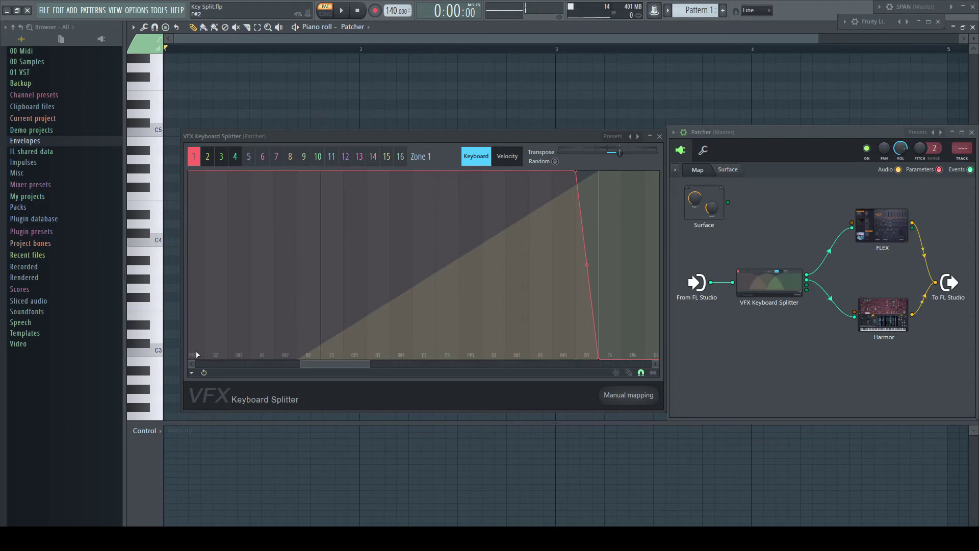
Step: Add five control points to zone 1's keyboard curve between A#2 and A#3, alternating low and high levels in a zigzag
left_click(343, 357)
left_click(367, 203)
left_click(413, 337)
left_click(459, 203)
left_click(504, 280)
Step: Add six control points to zone 2's keyboard curve, alternating high and low levels in a zigzag against zone 1's shape
left_click(207, 156)
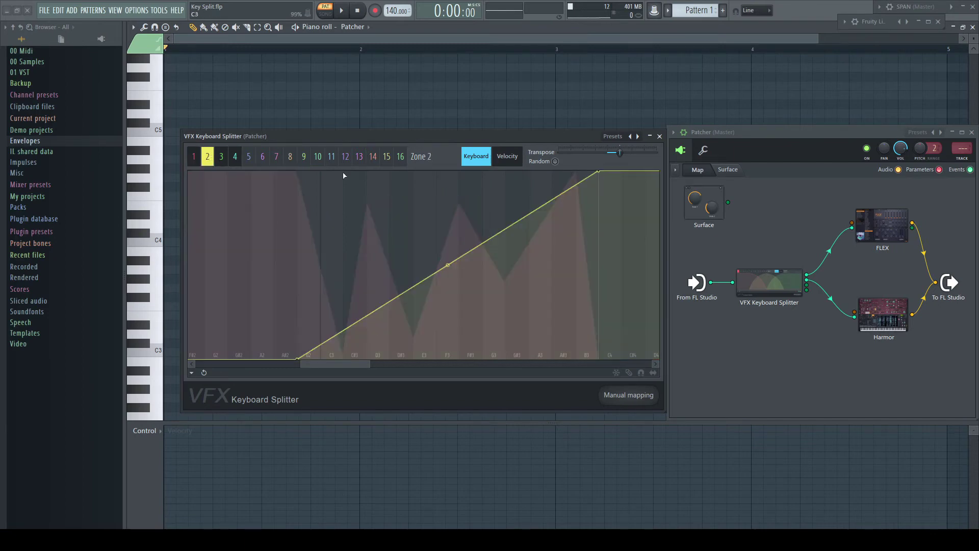
left_click(344, 172)
left_click(367, 346)
left_click(389, 234)
left_click(435, 318)
left_click(504, 205)
left_click(528, 259)
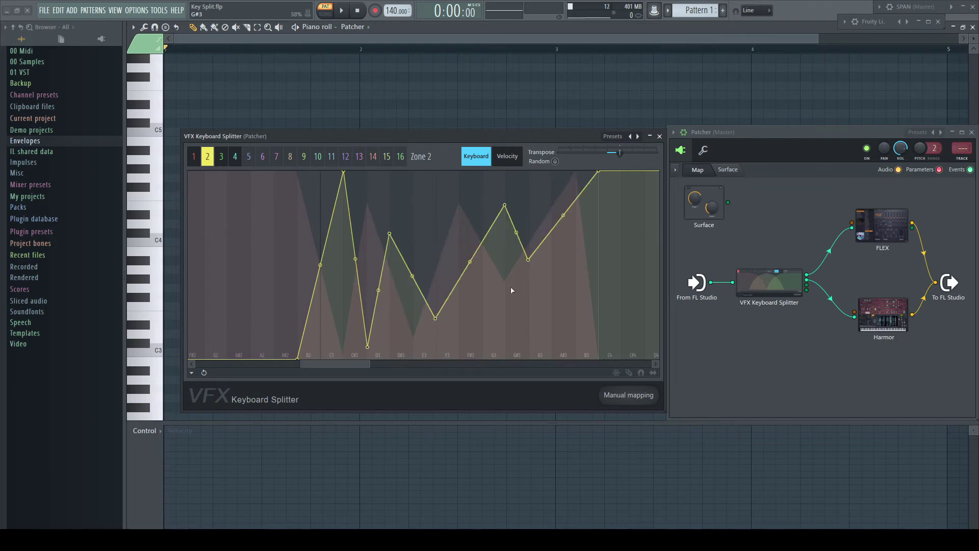
Step: Play the white keys from C3 up to B3 to hear how the zigzag curves blend the two zones
left_click(160, 352)
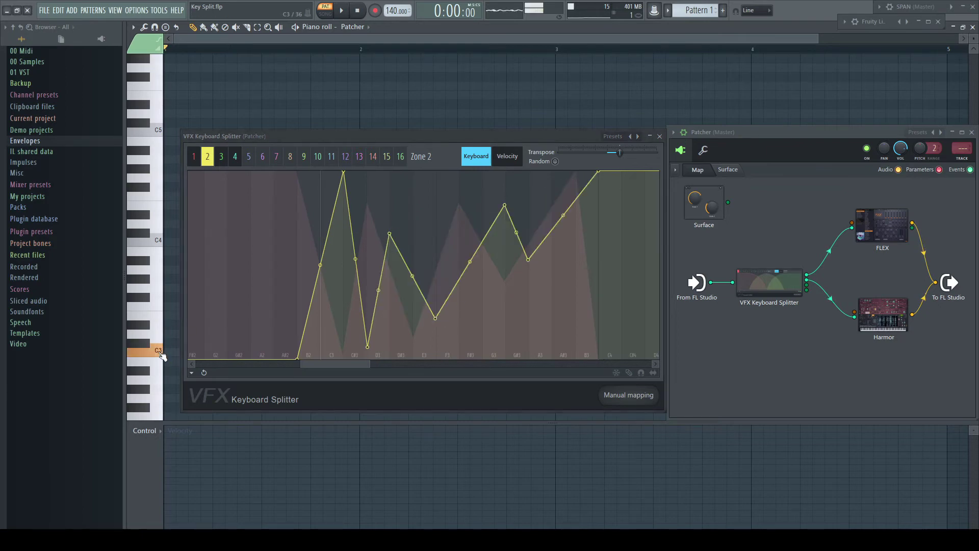
left_click(160, 334)
left_click(162, 320)
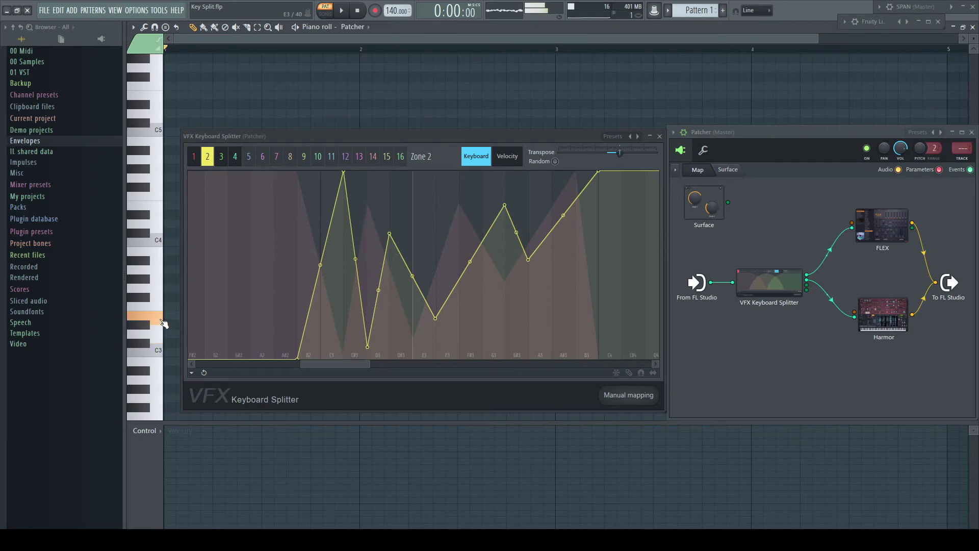
left_click(164, 305)
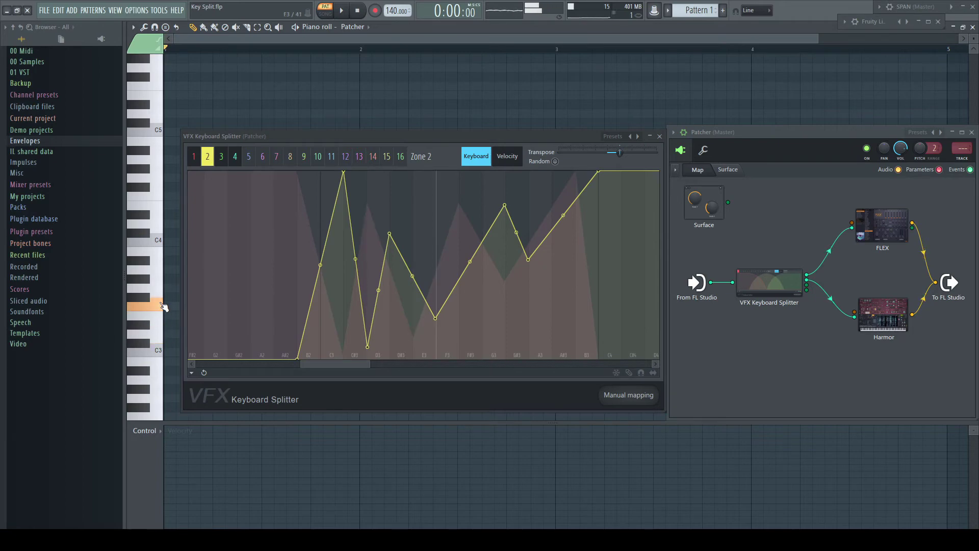
left_click(163, 288)
left_click(162, 270)
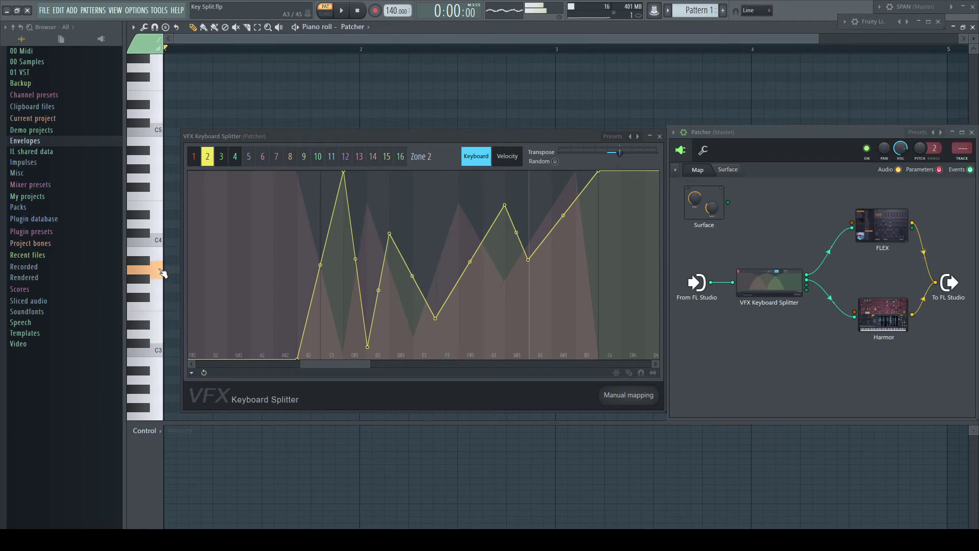
left_click(160, 252)
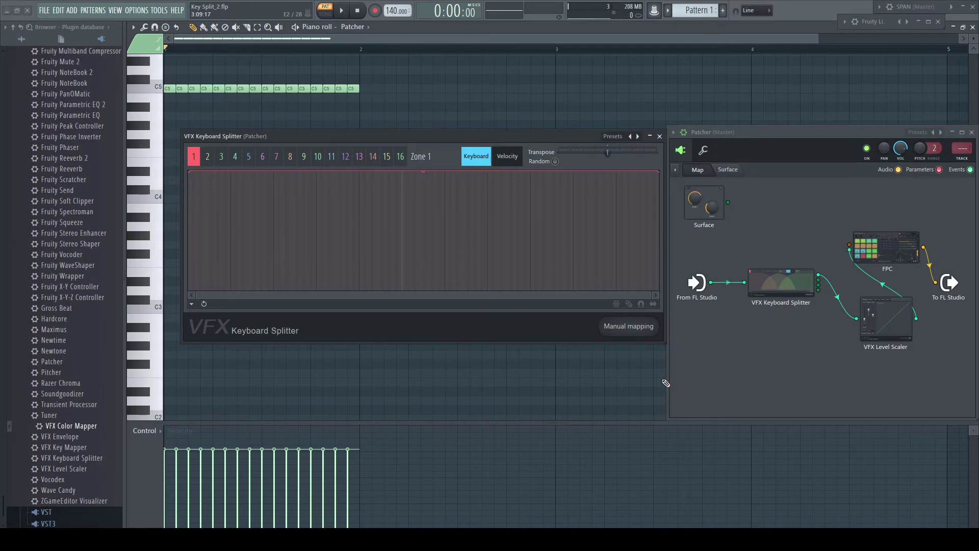
Step: Audition the ATE Closed Hat pad in FPC, and play back the repeated C5 note pattern
left_click(882, 251)
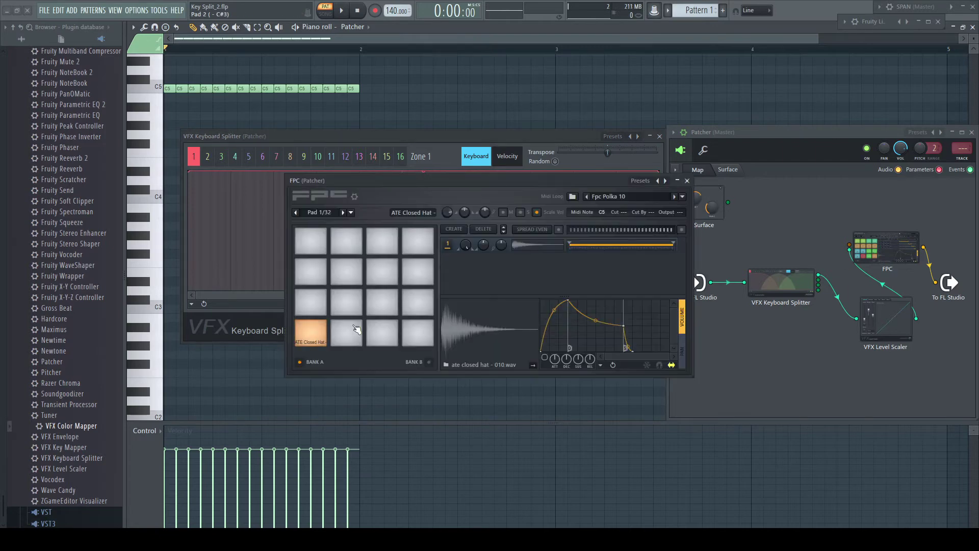
left_click(316, 334)
left_click(316, 334)
left_click(687, 181)
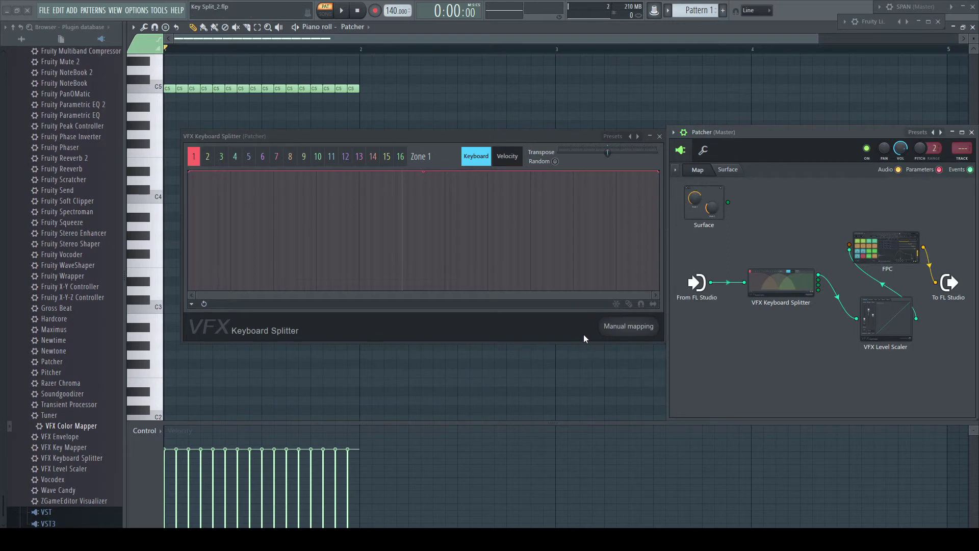
key("space")
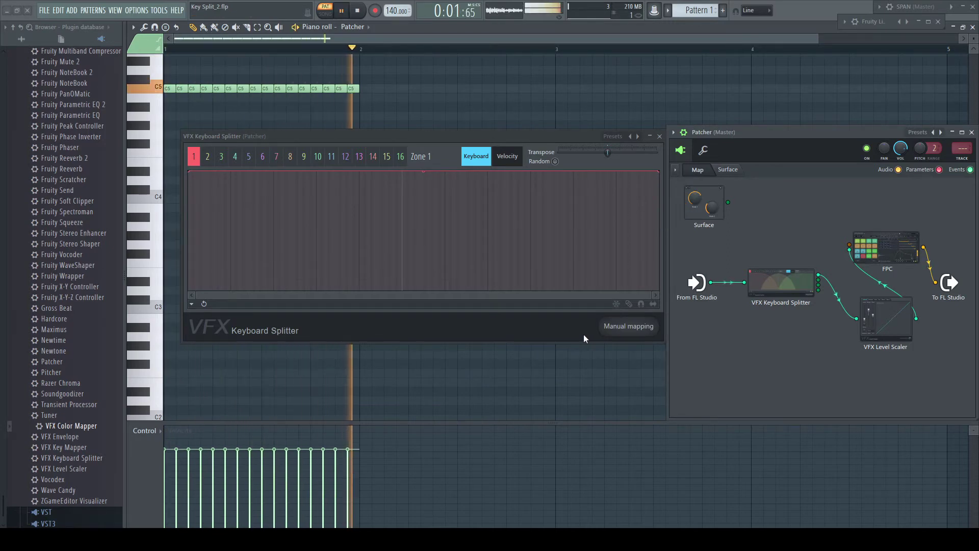
key("space")
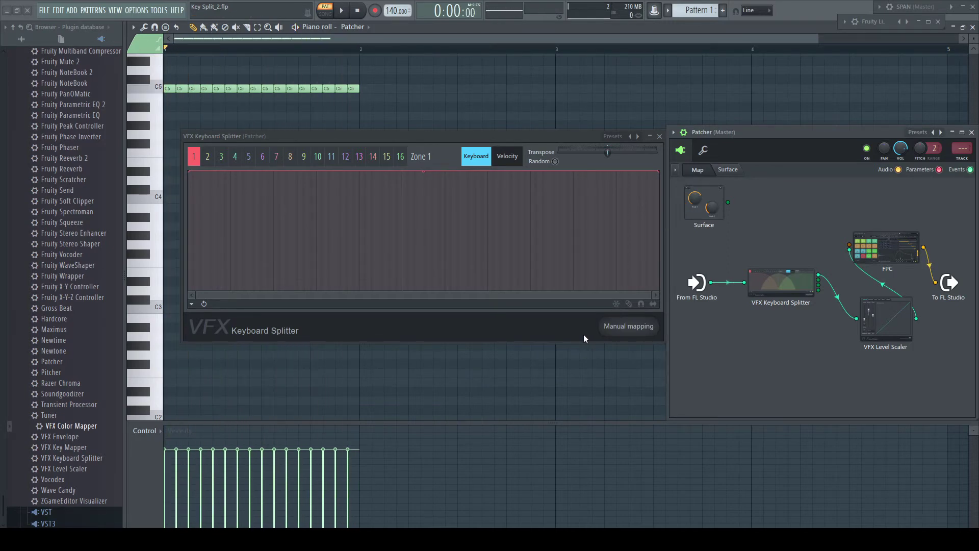
Step: Enable Random for zones 1 and 2, with zone 2 raised to full level across the whole keyboard, and play the pattern to test it
left_click(555, 161)
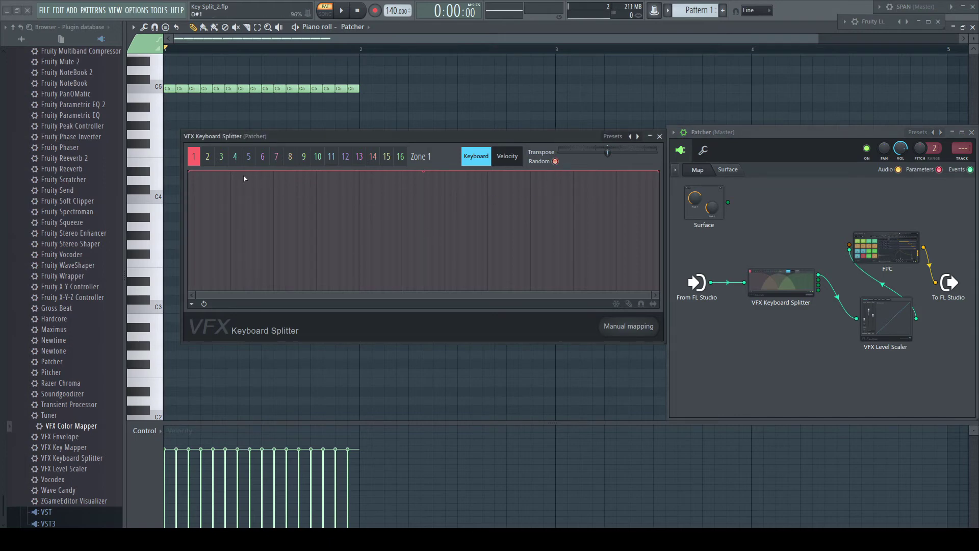
left_click(192, 290)
left_click_drag(192, 290, 192, 172)
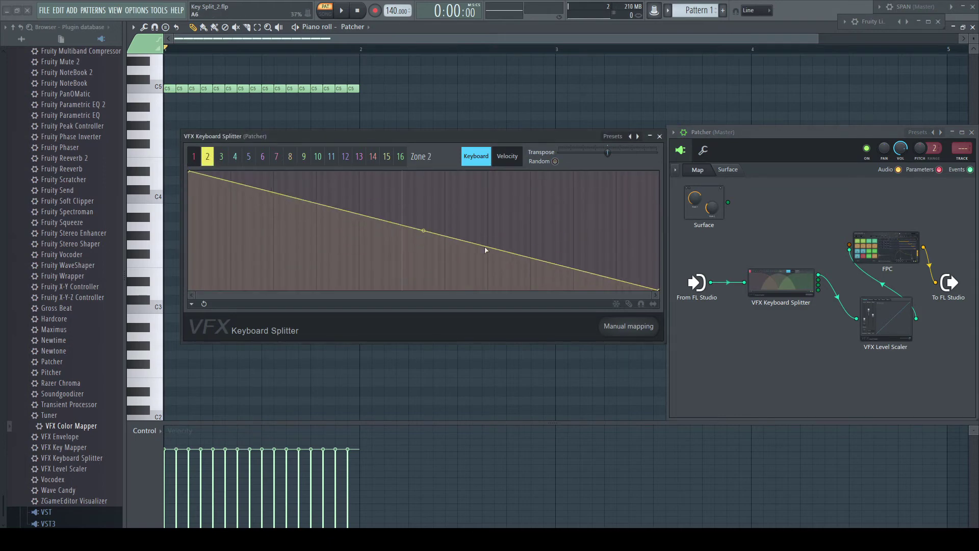
left_click_drag(657, 290, 659, 172)
left_click(555, 161)
key("space")
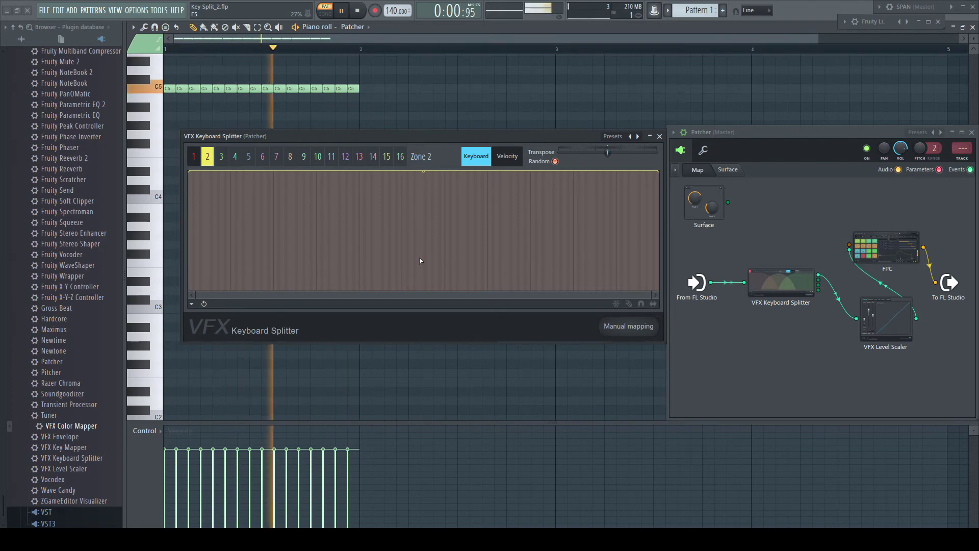
key("space")
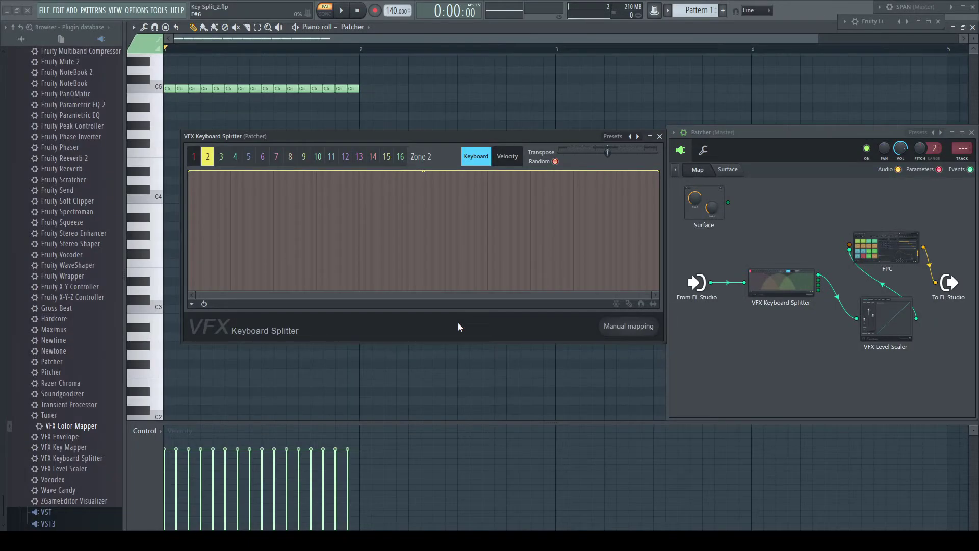
Step: Check zone 2's velocity curve, and lower the velocity offset in VFX Level Scaler to just above mid-range
left_click(510, 158)
mouse_move(192, 174)
left_mouse_down()
mouse_move(192, 269)
mouse_move(190, 172)
left_mouse_up()
left_click(887, 323)
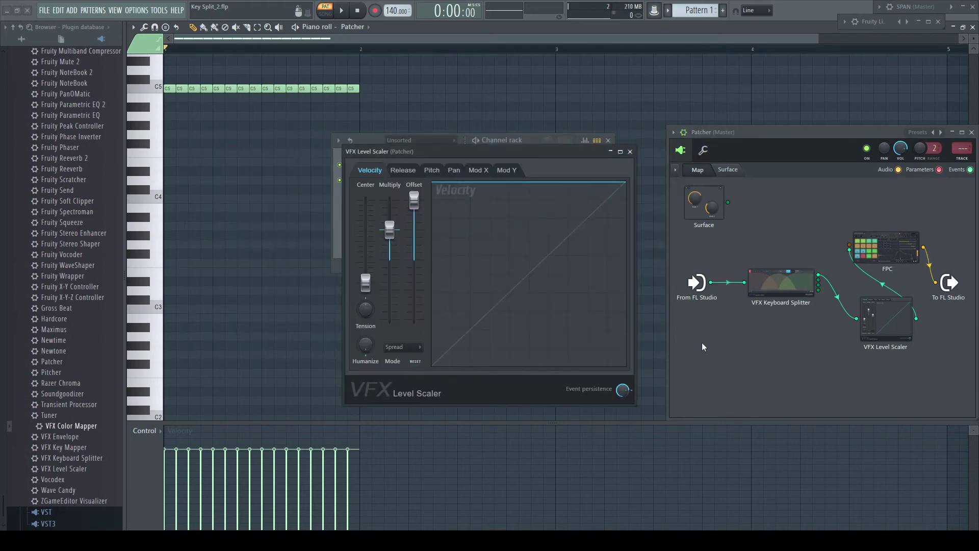
left_click_drag(414, 200, 414, 251)
left_click(630, 152)
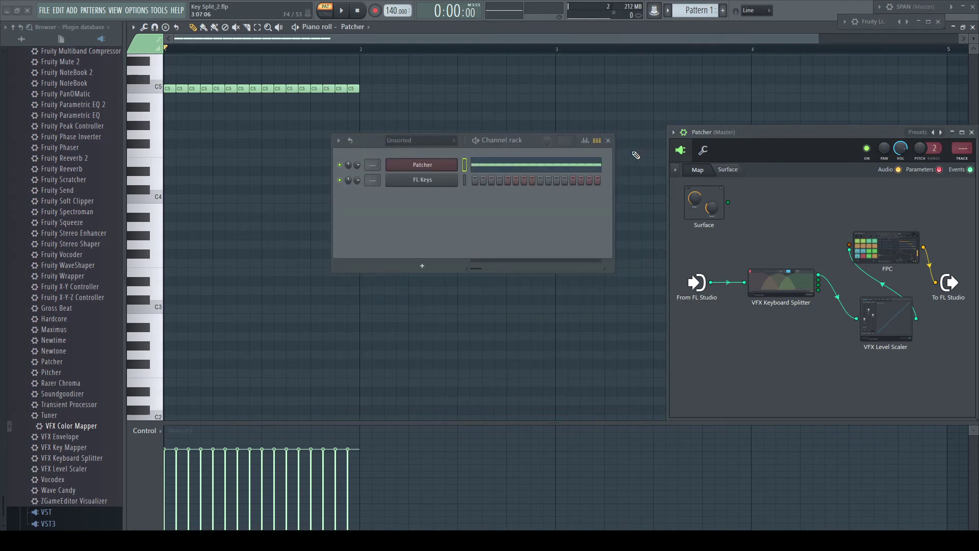
Step: Play the pattern and lower zone 2's keyboard curve in VFX Keyboard Splitter to about half level across all keys
left_click(789, 290)
key("space")
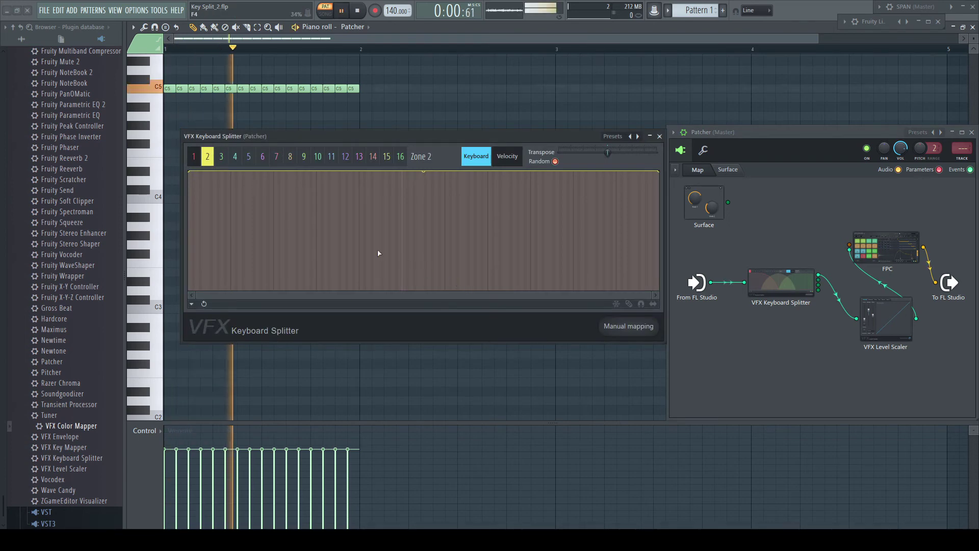
left_click_drag(188, 172, 185, 228)
left_click_drag(661, 172, 662, 230)
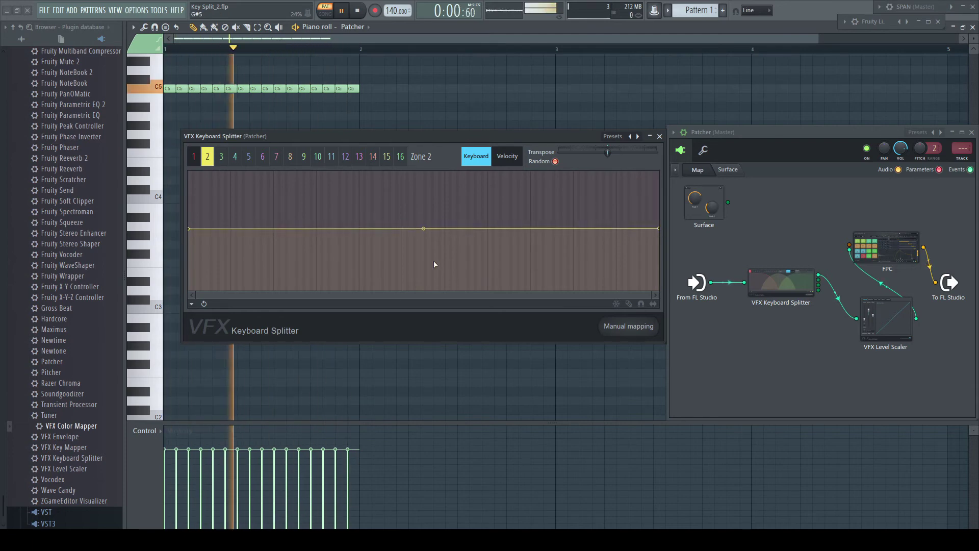
Step: Lower both ends of zone 1's keyboard curve almost to zero while the pattern plays
left_click(196, 157)
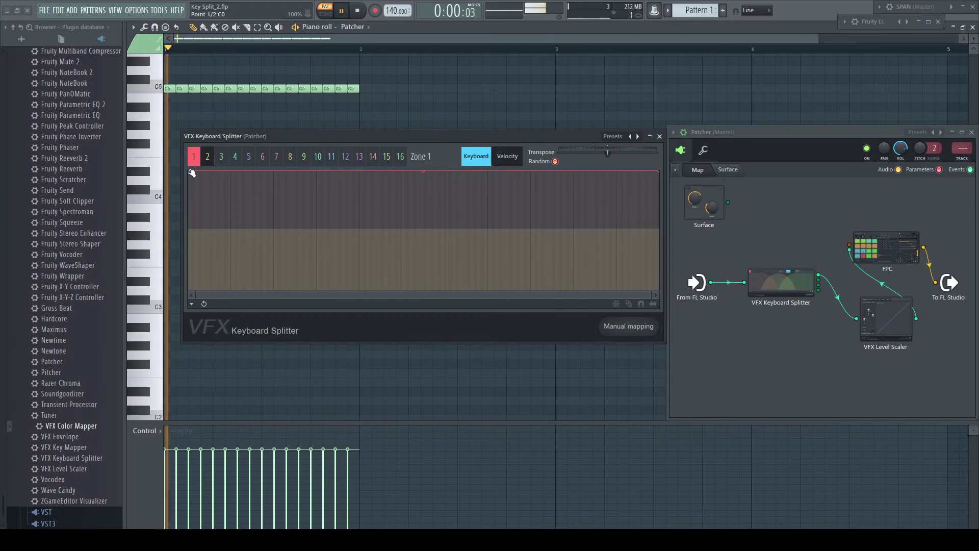
left_click_drag(191, 172, 197, 284)
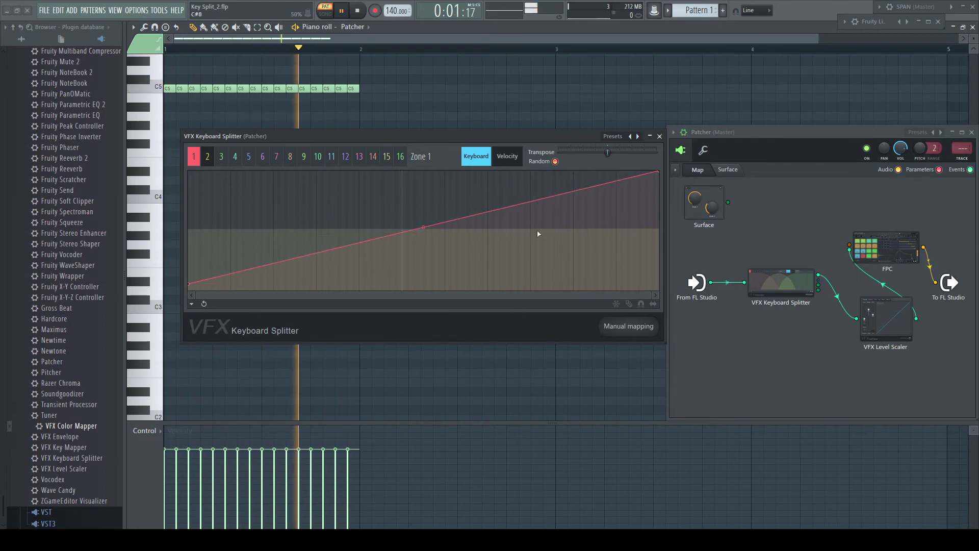
left_click_drag(660, 172, 658, 281)
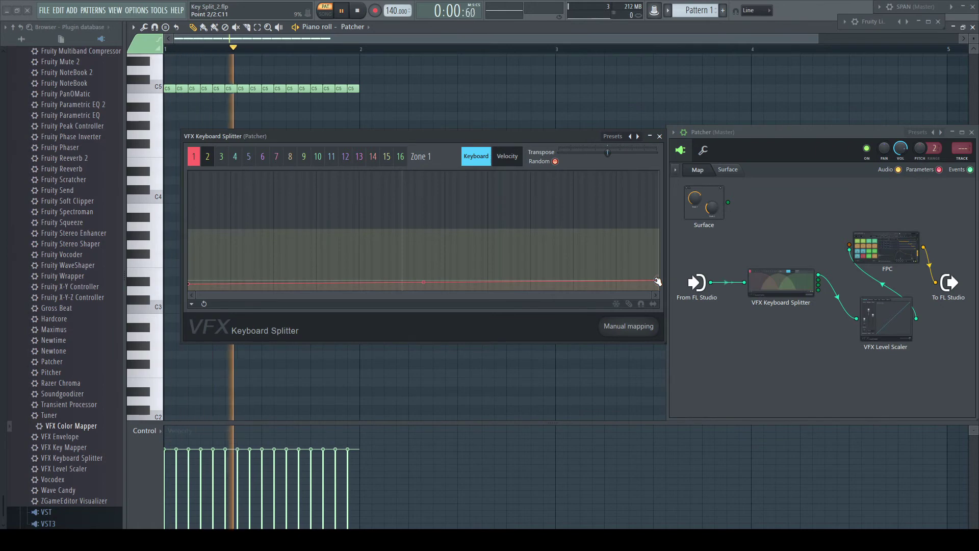
left_click_drag(658, 281, 657, 278)
Step: Raise zone 1's keyboard curve to about half level, matching zone 2, and stop playback
left_click_drag(193, 281, 189, 229)
left_click_drag(661, 278, 657, 230)
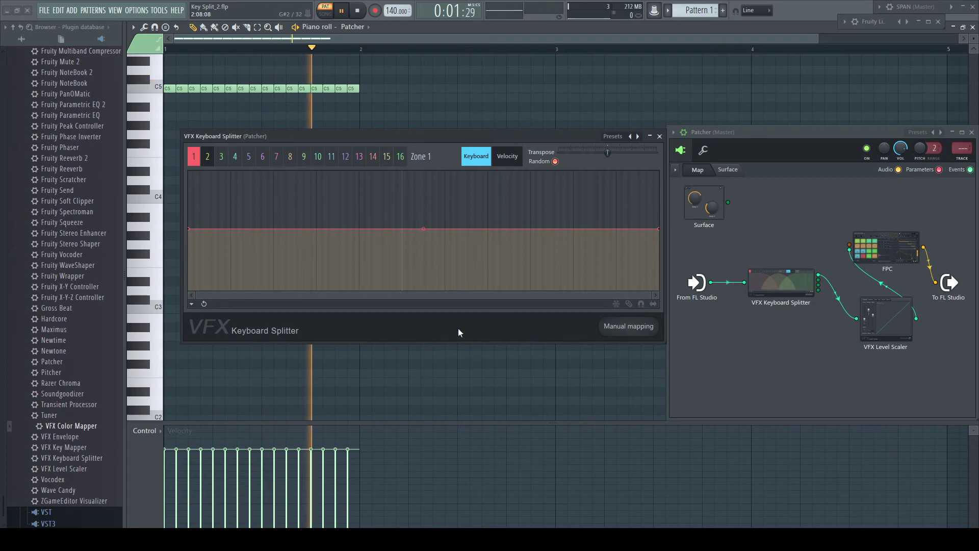
key("space")
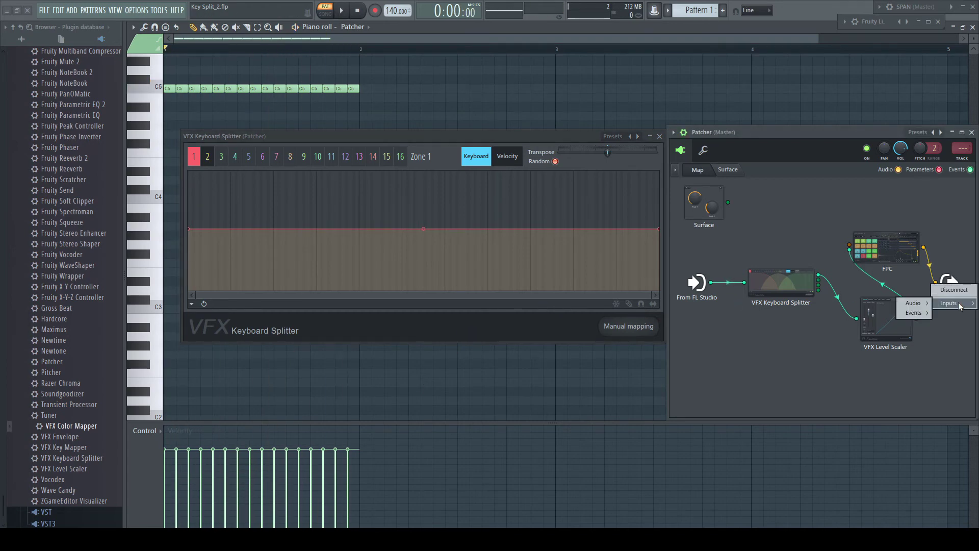
Step: Add an events input to To FL Studio and route VFX Level Scaler's events output into it
mouse_move(907, 314)
left_click(641, 51)
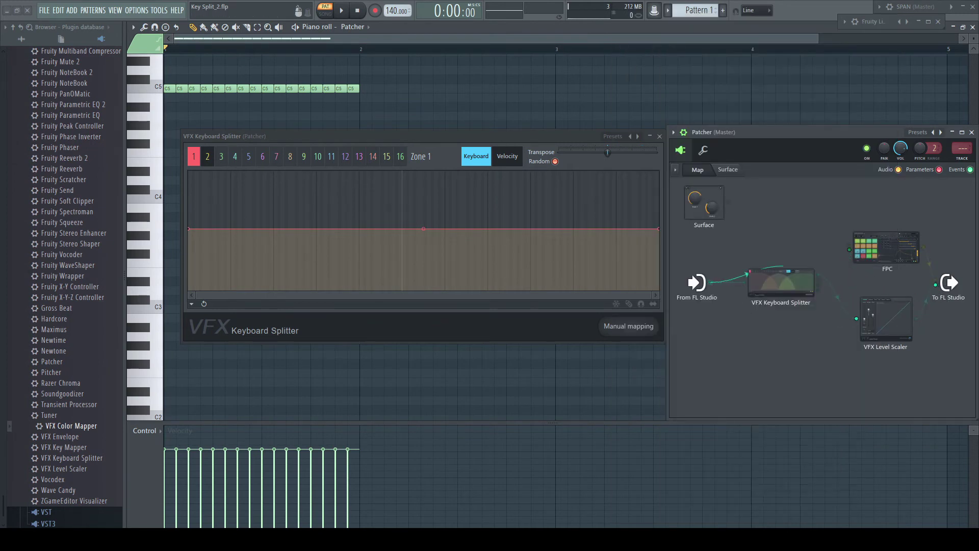
left_click_drag(544, 138, 539, 226)
Step: Burn the Patcher channel's one-bar MIDI output to Pattern 2, declining to reset the arpeggiator, swing and echo
right_click(456, 162)
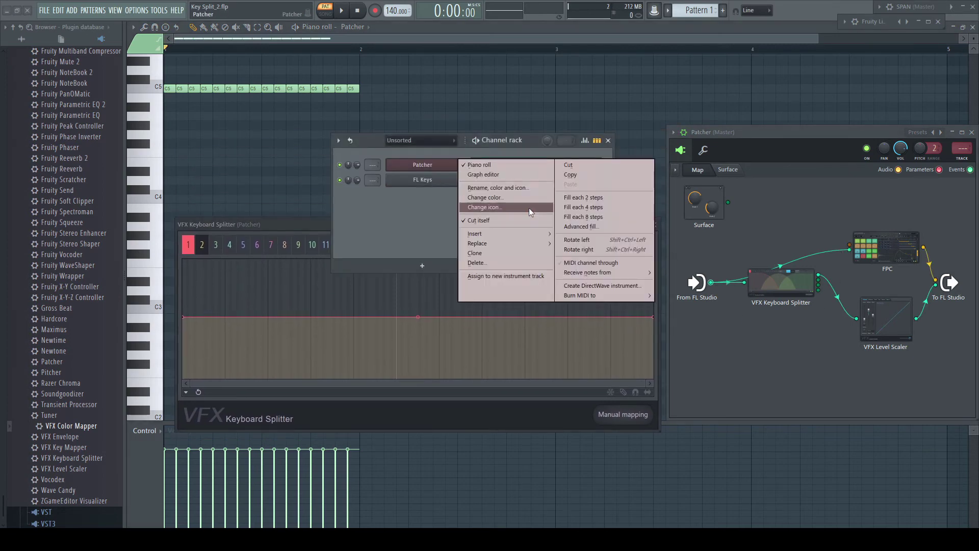
mouse_move(601, 297)
left_click(683, 304)
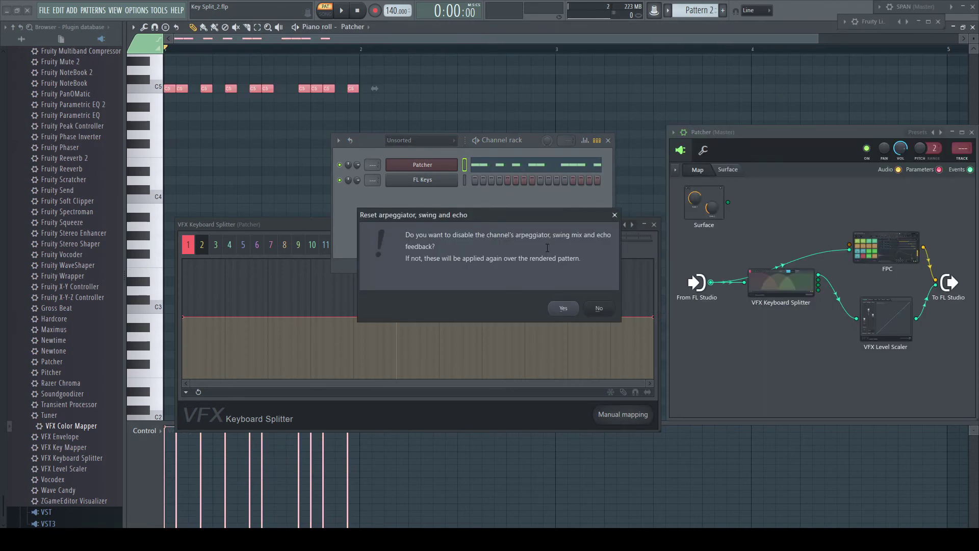
left_click(600, 309)
Step: Return to Pattern 1 and duplicate its one-bar C5 sequence three times to fill four bars
left_click(668, 11)
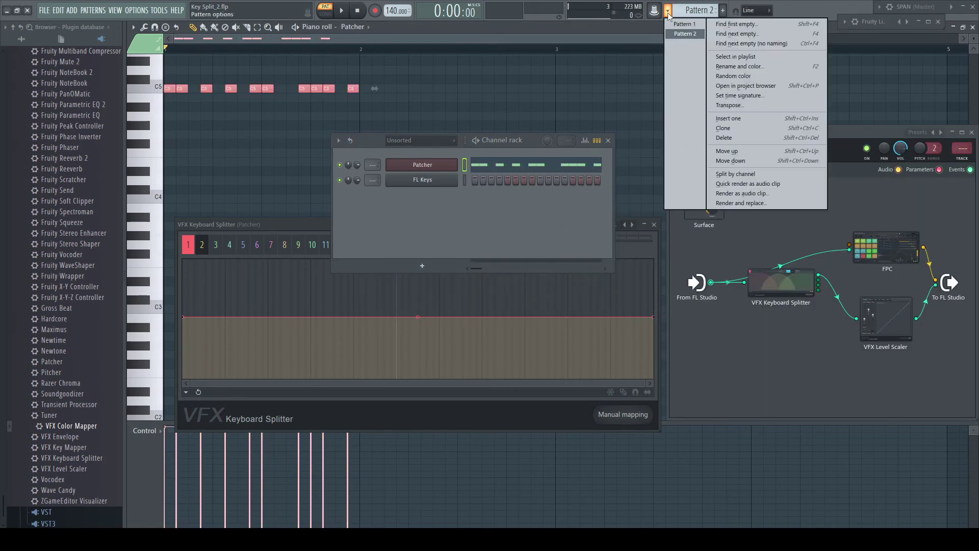
left_click(683, 35)
left_click_drag(169, 54, 362, 62)
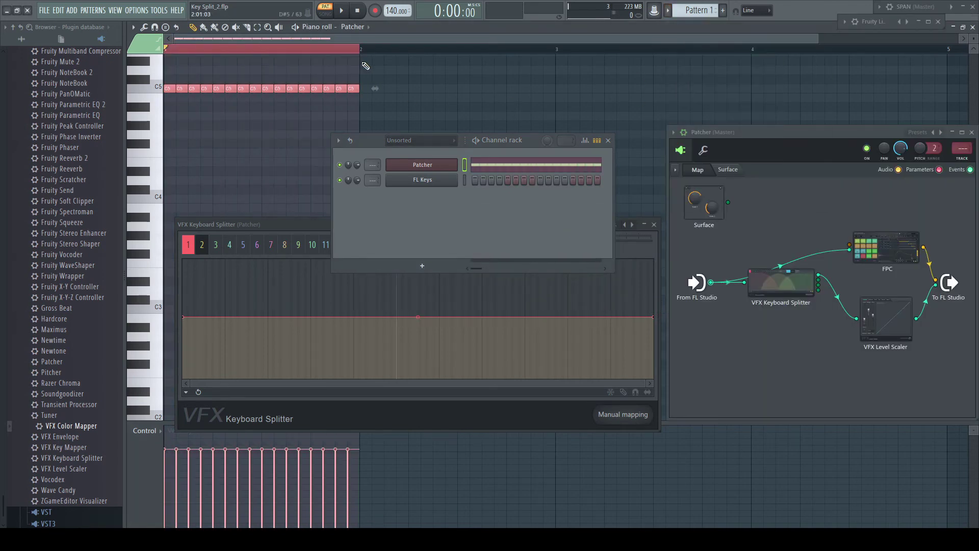
key("ctrl+b")
key("ctrl+b")
key("ctrl+b")
key("ctrl+d")
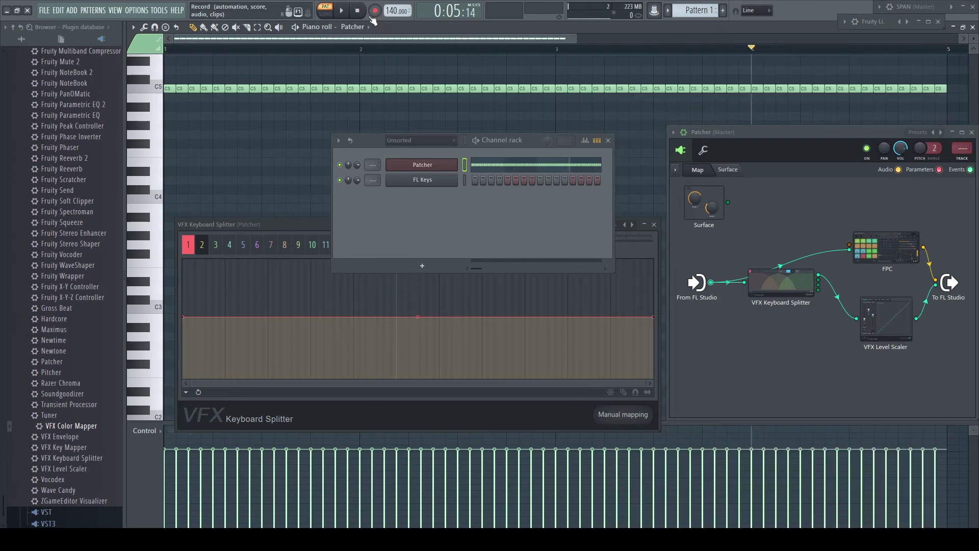
Step: Burn the Patcher channel's four-bar MIDI output to Pattern 2, keeping the arpeggiator, swing and echo settings
right_click(434, 169)
mouse_move(588, 294)
left_click(678, 296)
left_click(602, 307)
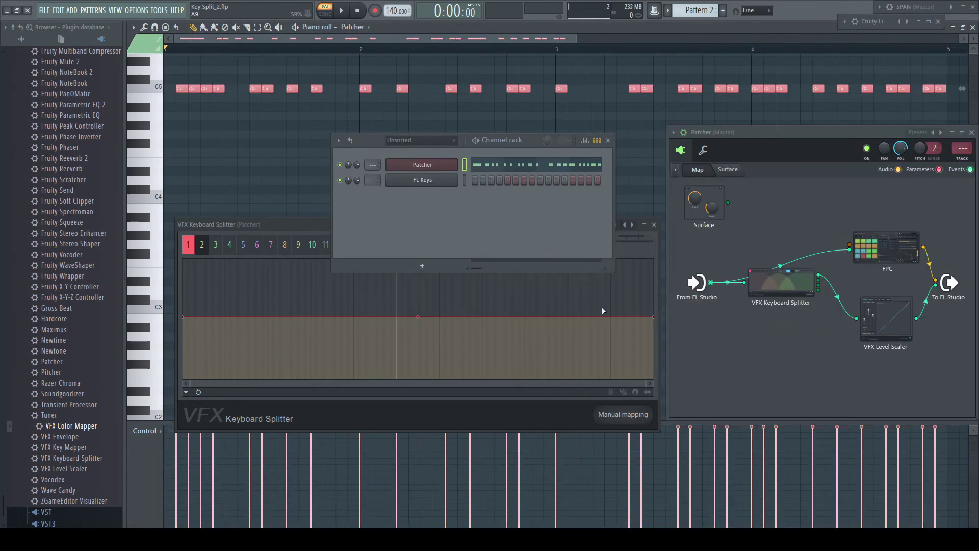
Step: Play back the randomised notes in Pattern 2, and mark bars 3 and 4 on the timeline
key("space")
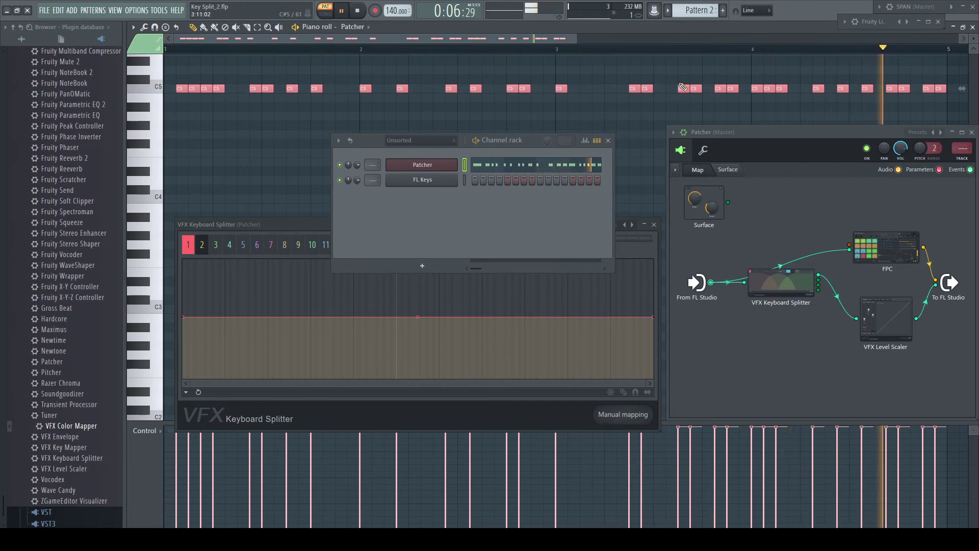
key("space")
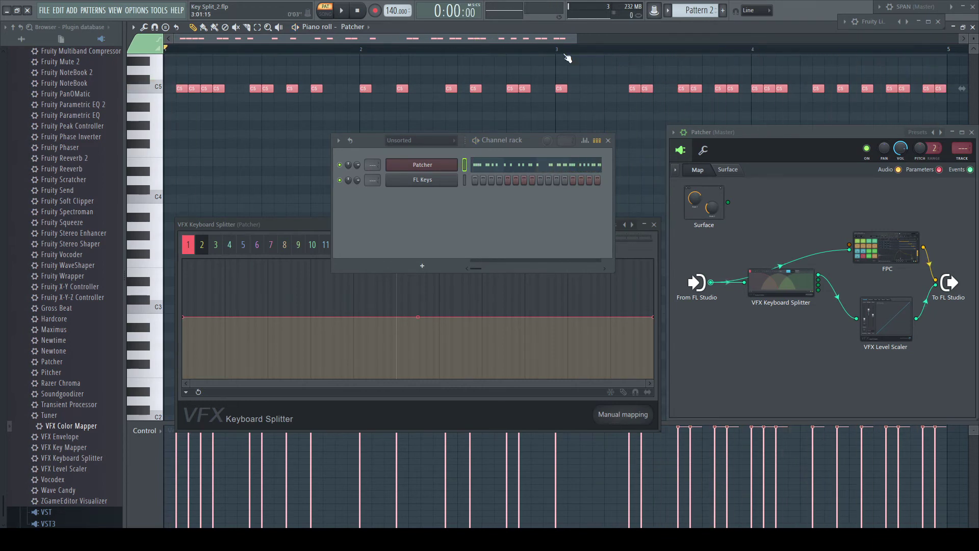
left_click_drag(560, 54, 943, 60)
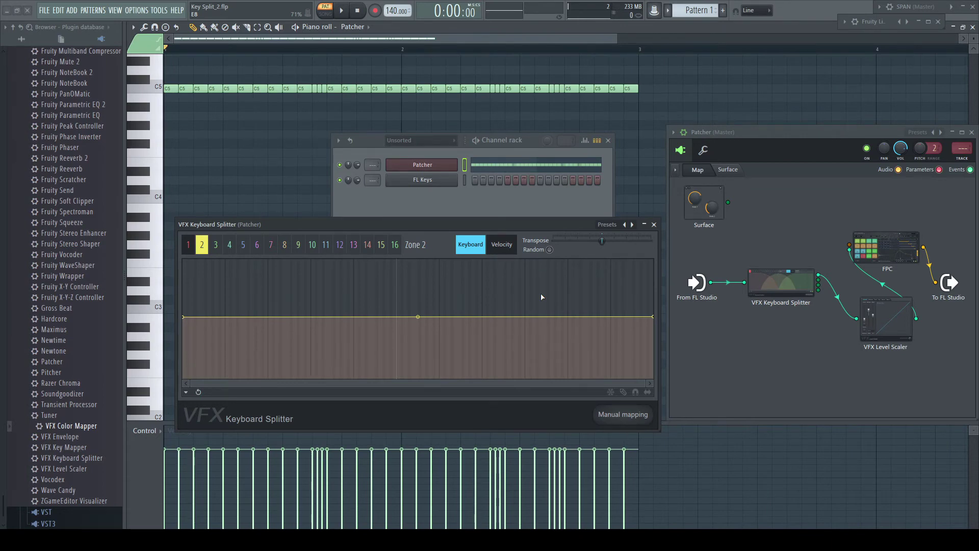
Step: Play the two-bar C5 sequence in Pattern 1, and select its odd notes
key("space")
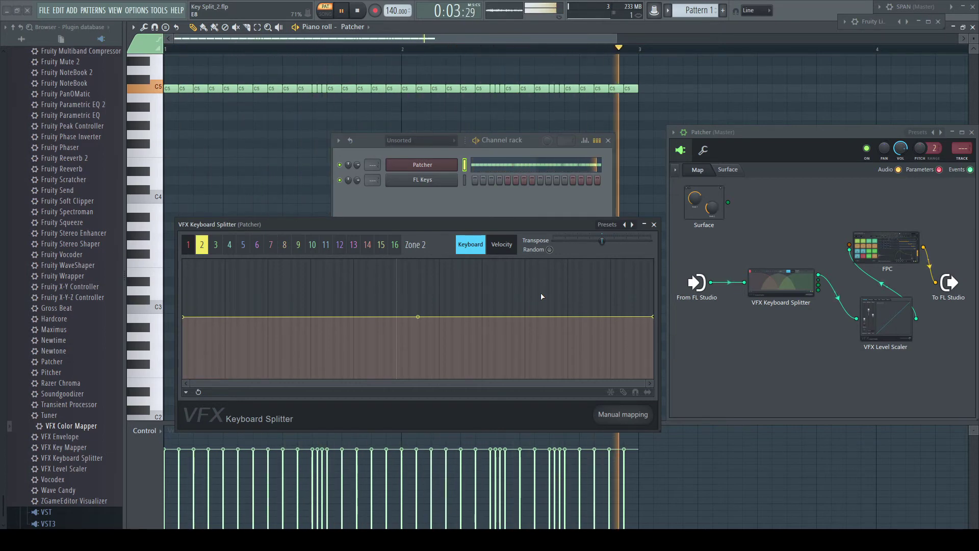
key("space")
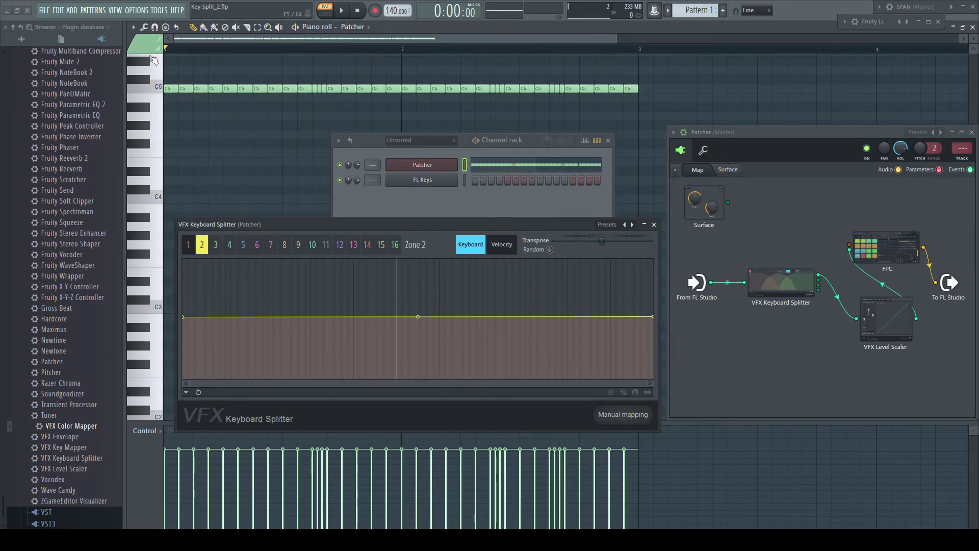
left_click(133, 27)
mouse_move(170, 104)
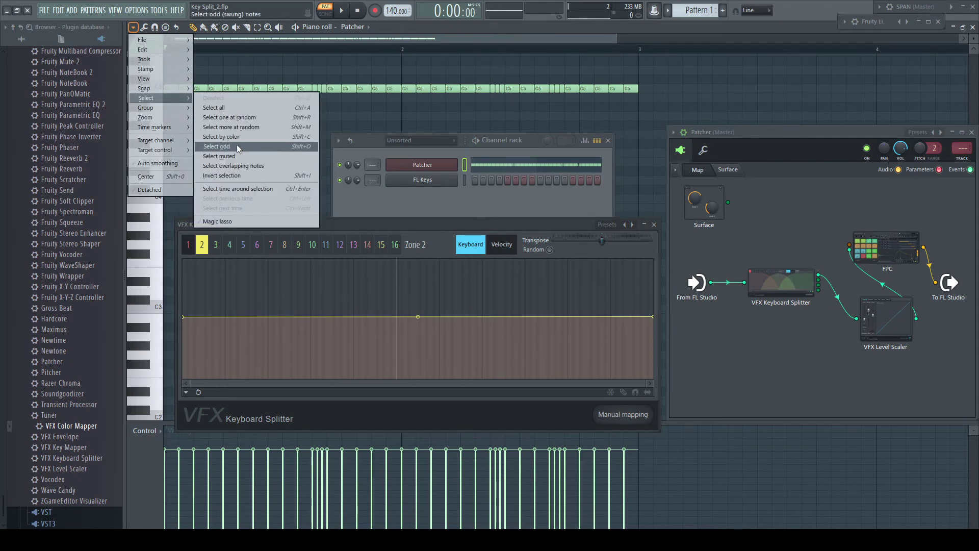
left_click(244, 145)
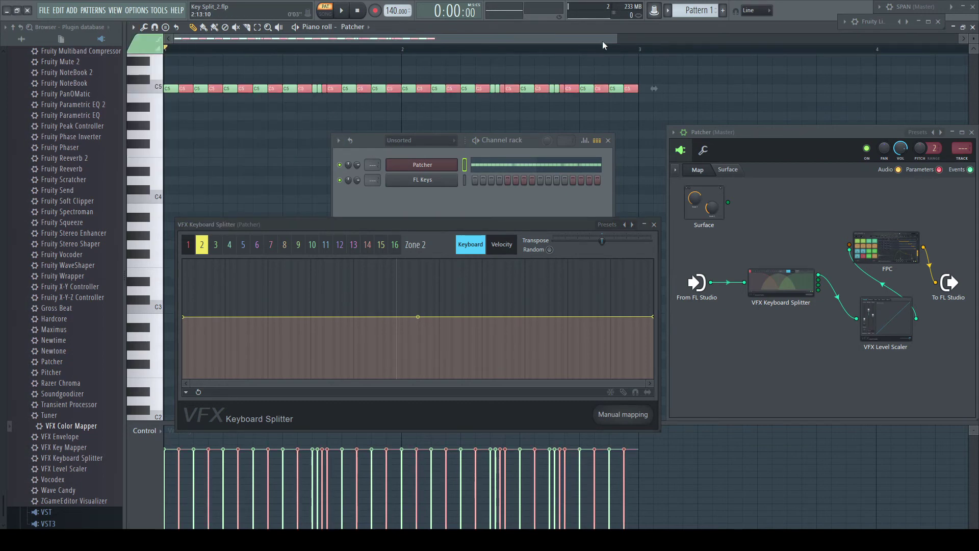
Step: Assign the selected odd notes to color group 5, and clear the selection
left_click_drag(617, 38, 460, 39)
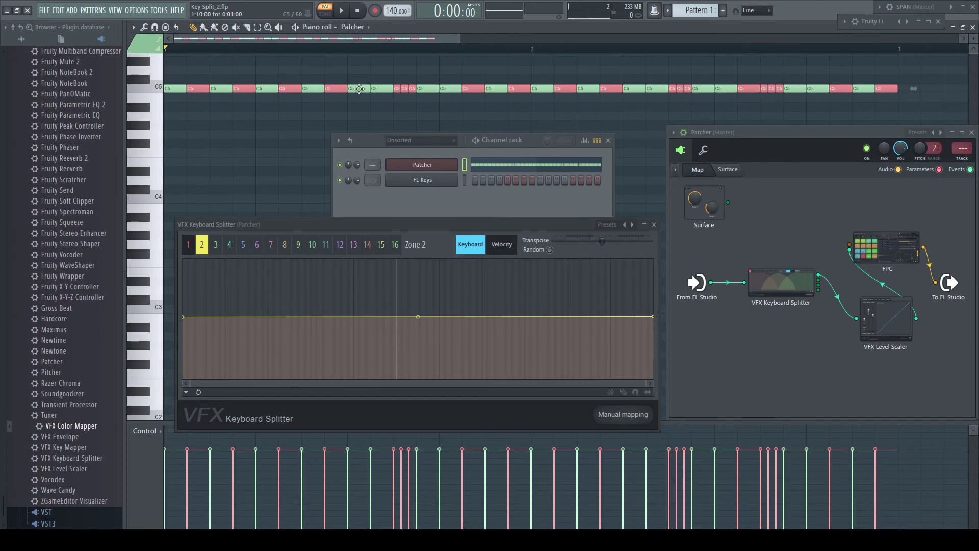
left_click(144, 44)
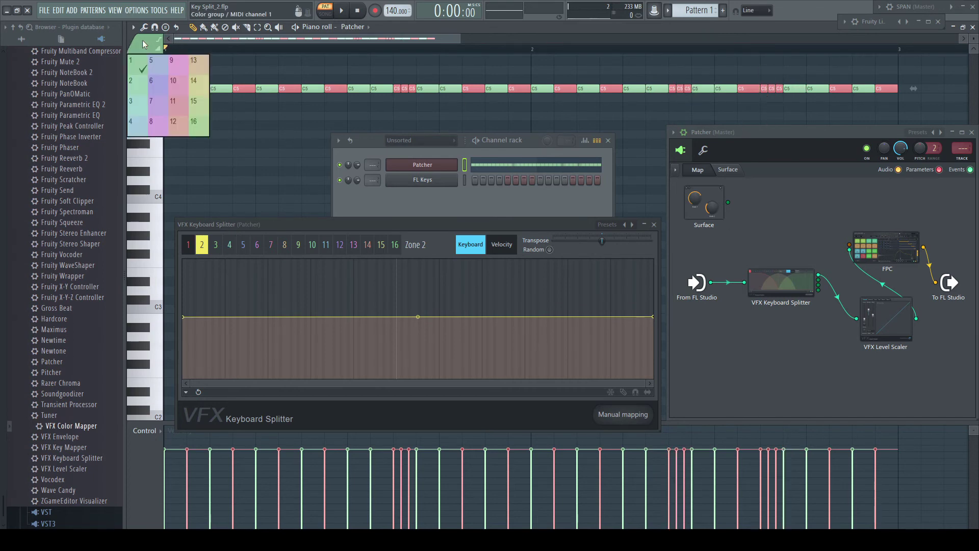
left_click(161, 63)
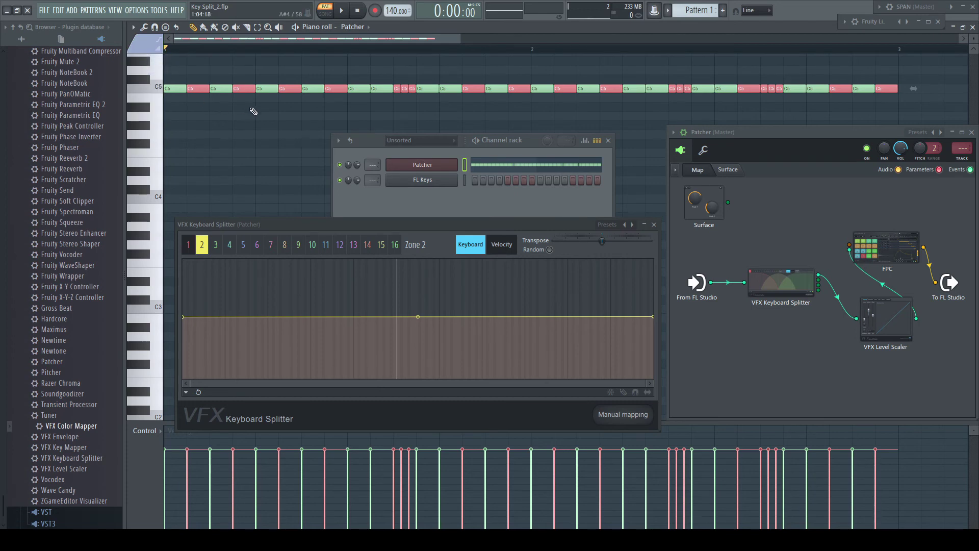
key("ctrl+d")
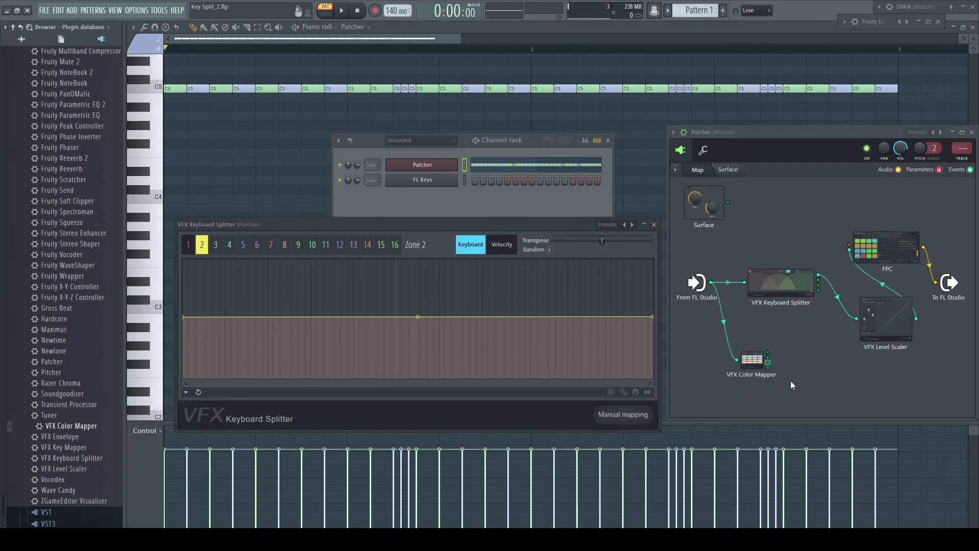
Step: Rearrange the Patcher map so VFX Color Mapper feeds both VFX Keyboard Splitter and VFX Level Scaler
left_click_drag(775, 281, 787, 247)
right_click(757, 320)
left_click(756, 360)
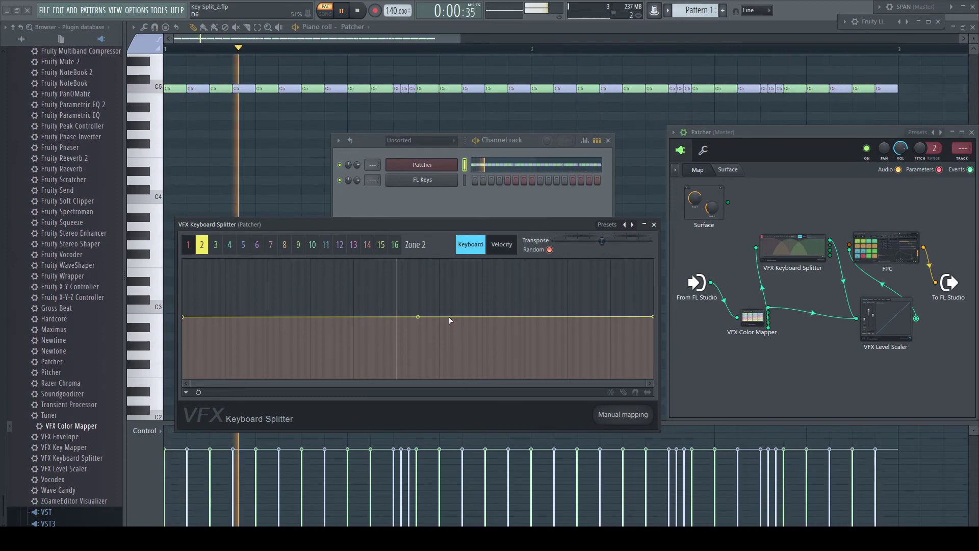
Step: Raise zone 1's keyboard curve slightly above zone 2's level, and lower it slightly below while the pattern plays
left_click(188, 245)
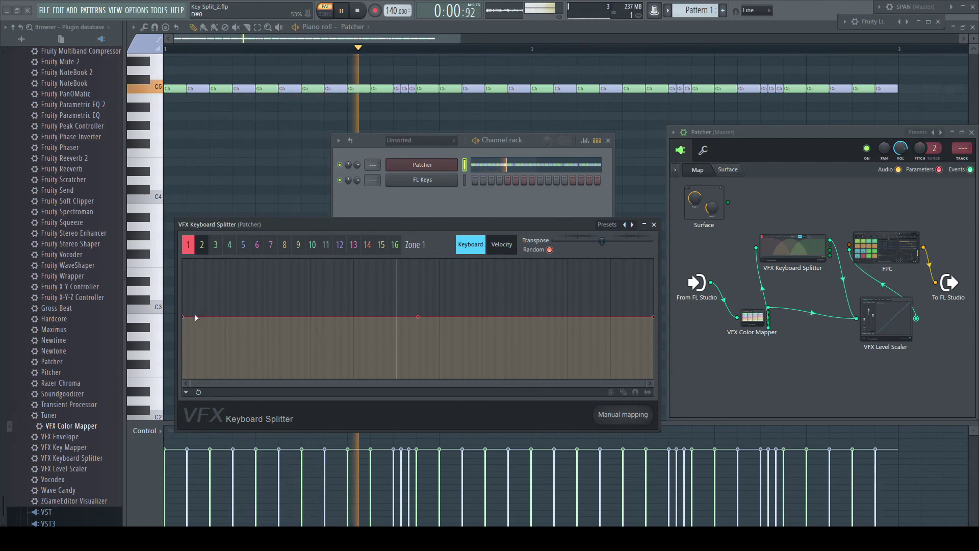
left_click_drag(184, 317, 183, 301)
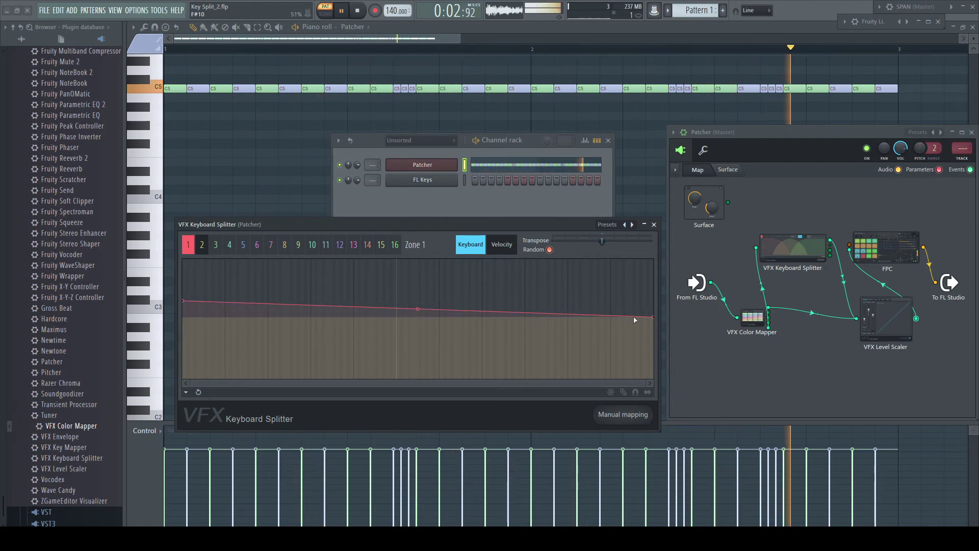
left_click_drag(652, 316, 652, 303)
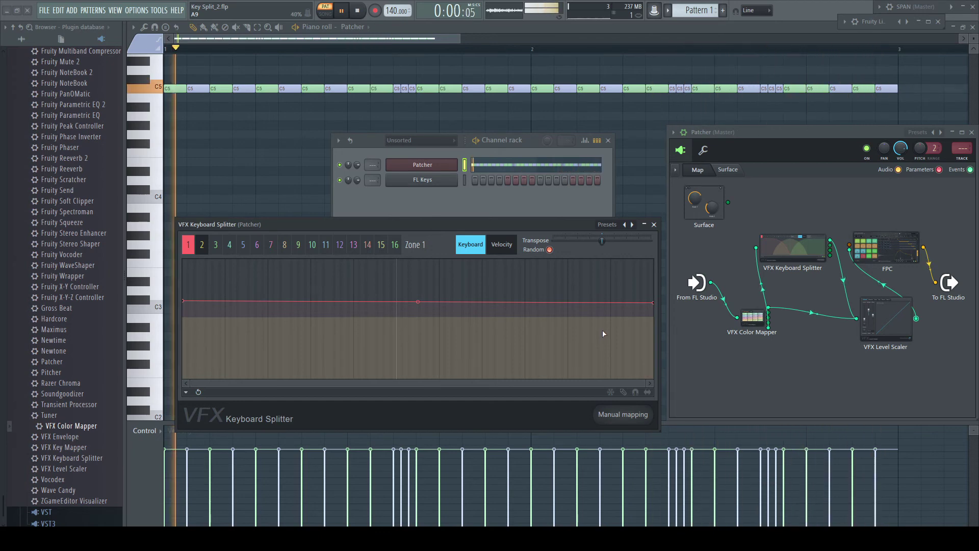
left_click_drag(185, 302, 183, 332)
left_click_drag(655, 306, 647, 332)
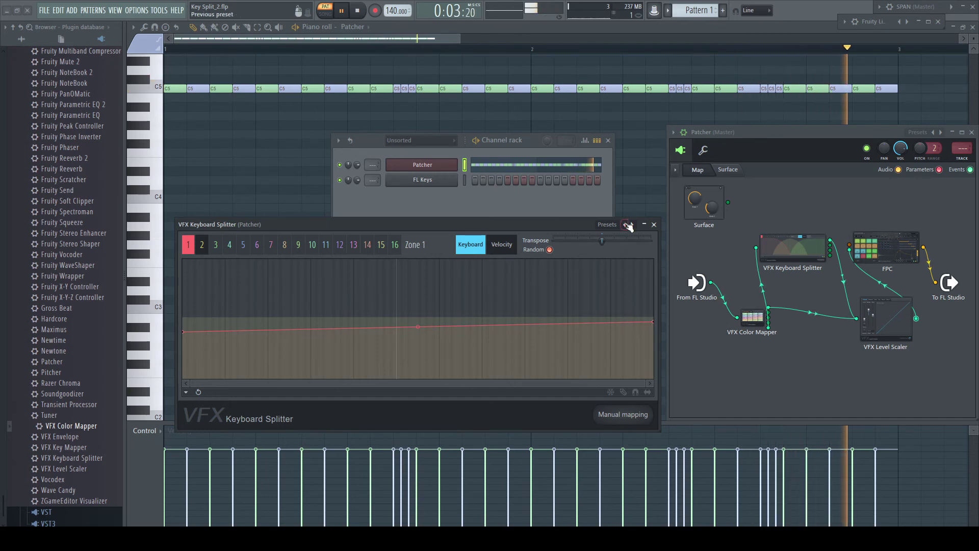
Step: Duplicate the two-bar colored C5 sequence three times to fill eight bars, and clear the time selection
left_click_drag(460, 35, 944, 36)
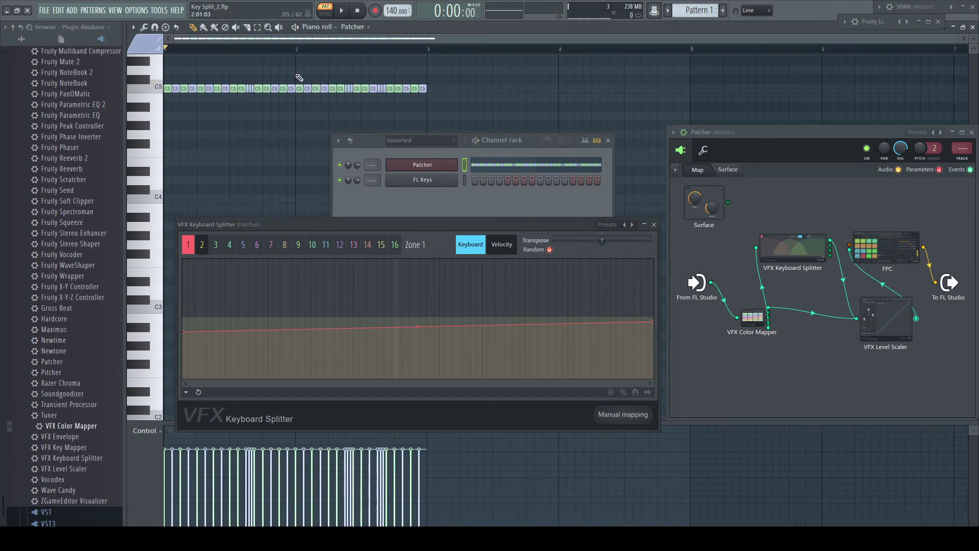
left_click_drag(169, 53, 423, 63)
key("ctrl+b")
key("ctrl+b")
key("ctrl+b")
left_click_drag(734, 39, 851, 41)
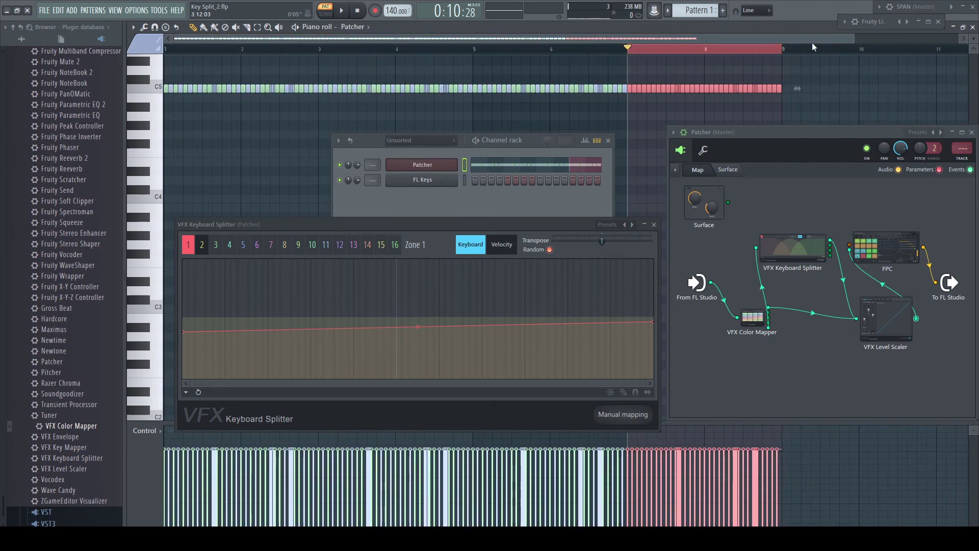
left_click(174, 51)
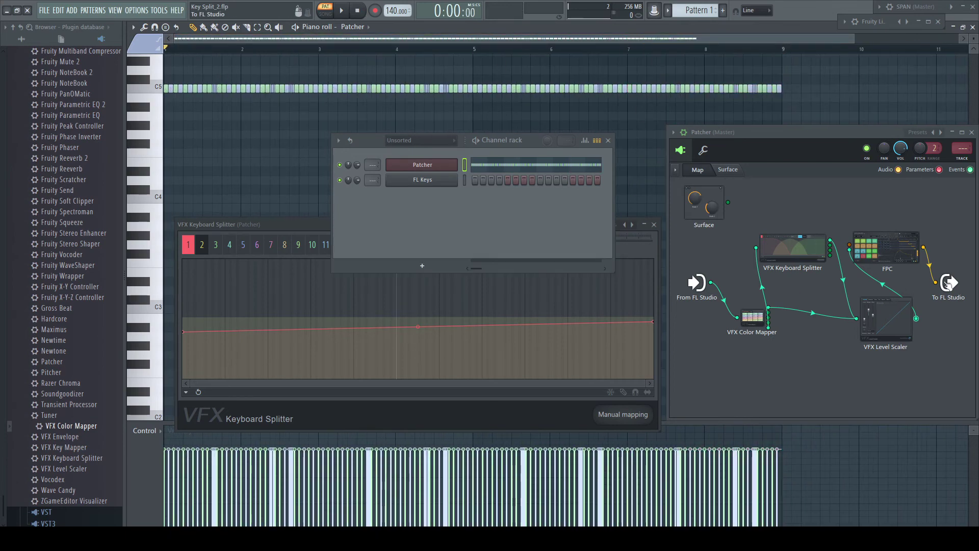
Step: Activate MIDI port 0 on To FL Studio, route the note events into it, and burn Patcher's MIDI to a new pattern
mouse_move(939, 301)
left_click(653, 50)
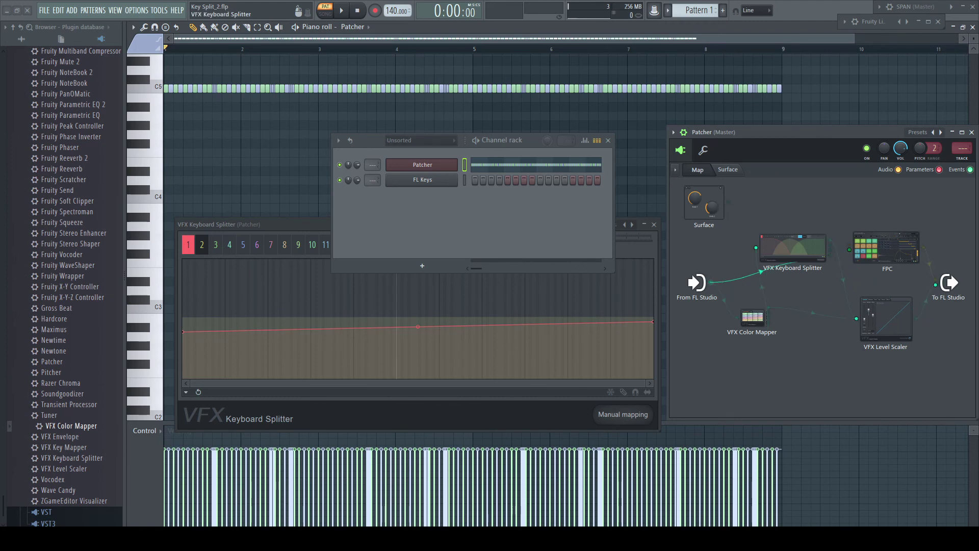
right_click(435, 171)
mouse_move(609, 283)
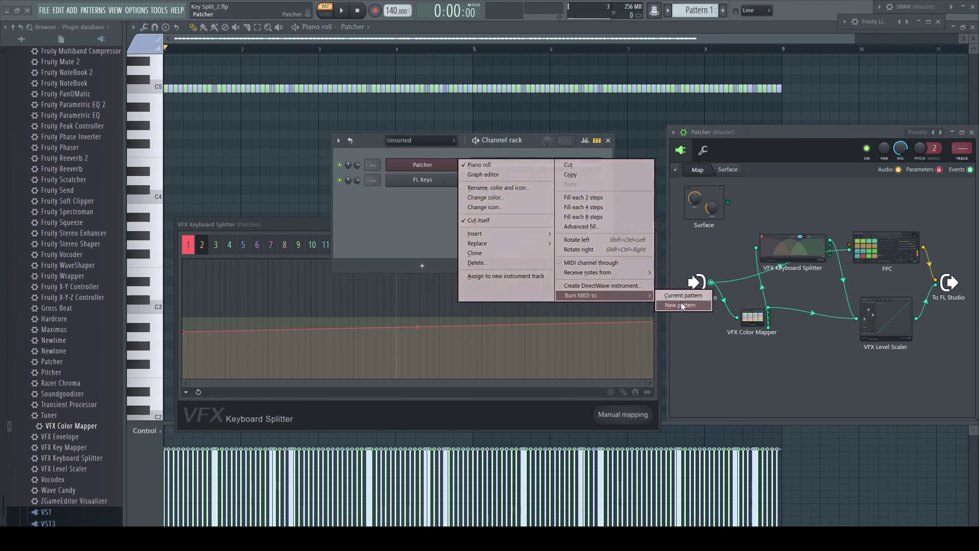
left_click(678, 295)
Step: Return to Pattern 1 and burn Patcher's MIDI to a new pattern again, keeping the channel's arpeggiator, swing and echo settings
left_click(699, 11)
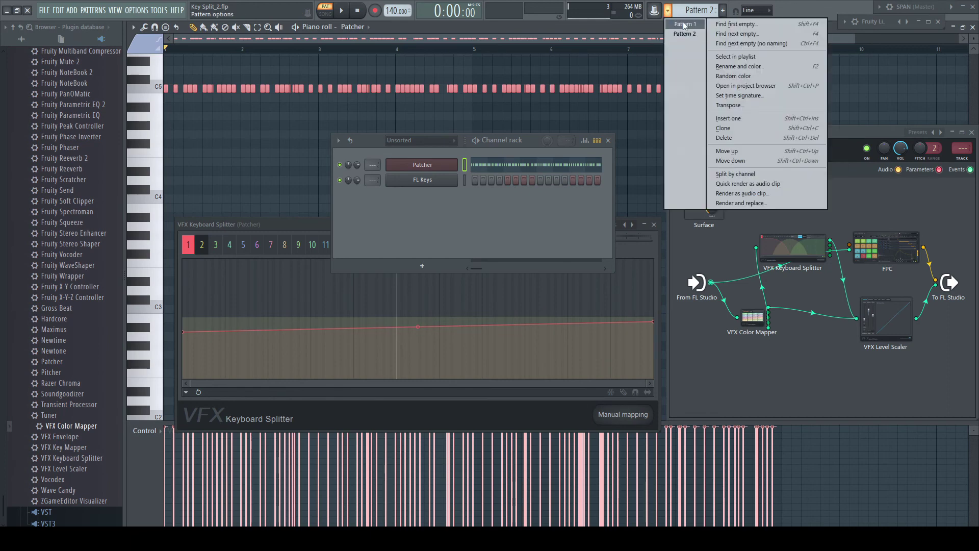
left_click(689, 15)
right_click(431, 165)
mouse_move(602, 295)
left_click(682, 305)
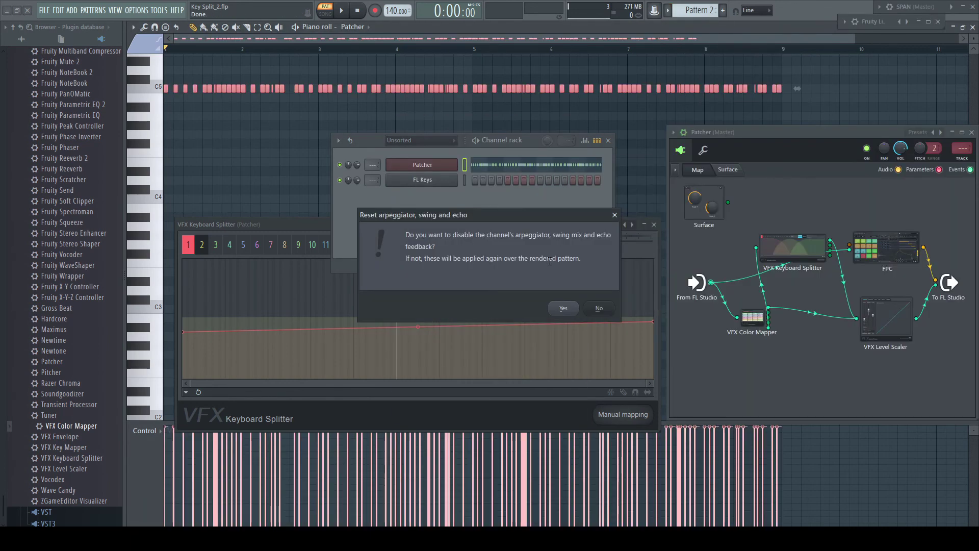
left_click(603, 309)
Step: Play the burned pattern, and delete the very short C5 note near the middle of bar 2
key("space")
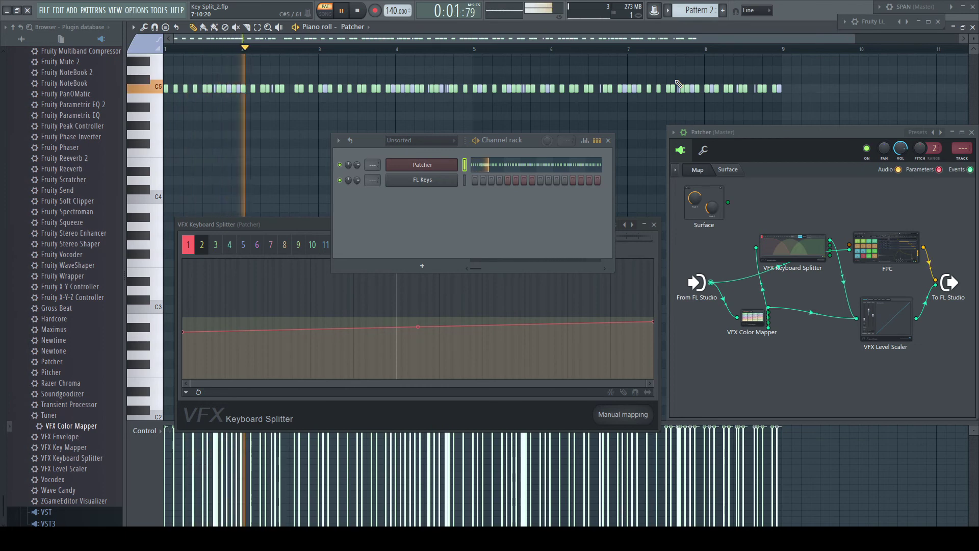
key("space")
left_click_drag(848, 42, 432, 42)
key("space")
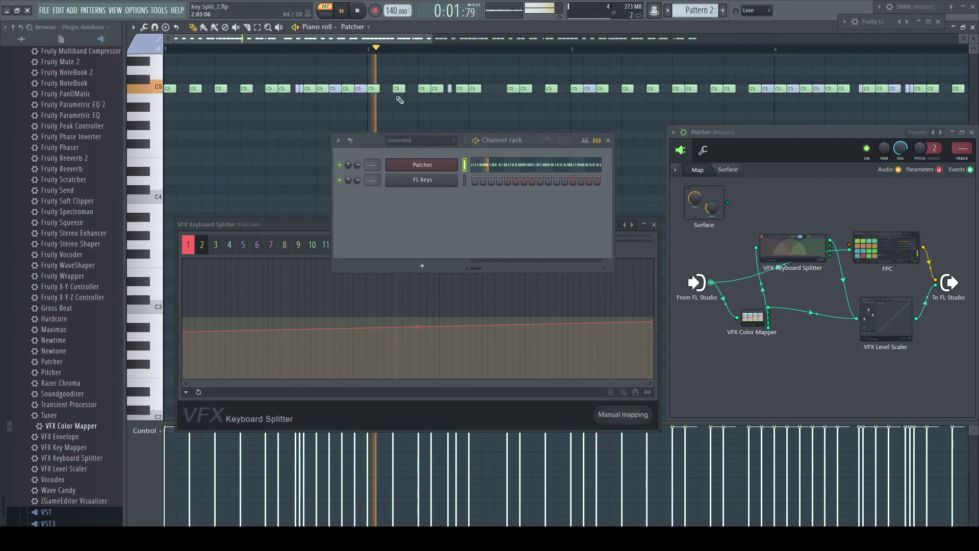
key("space")
right_click(450, 89)
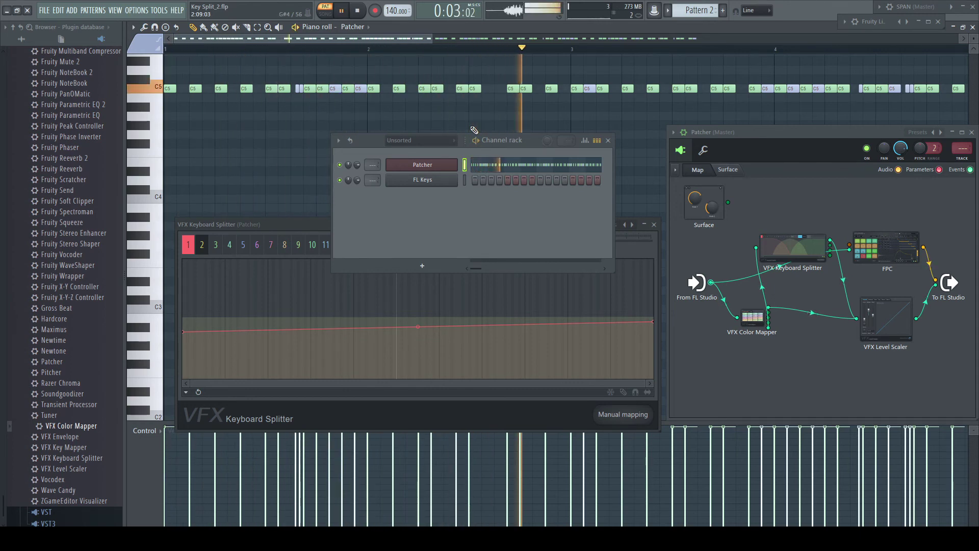
key("space")
Step: Randomize the velocities of the notes in the first two bars with the velocity level at -82%, and play the selection
left_click_drag(168, 53, 571, 65)
key("space")
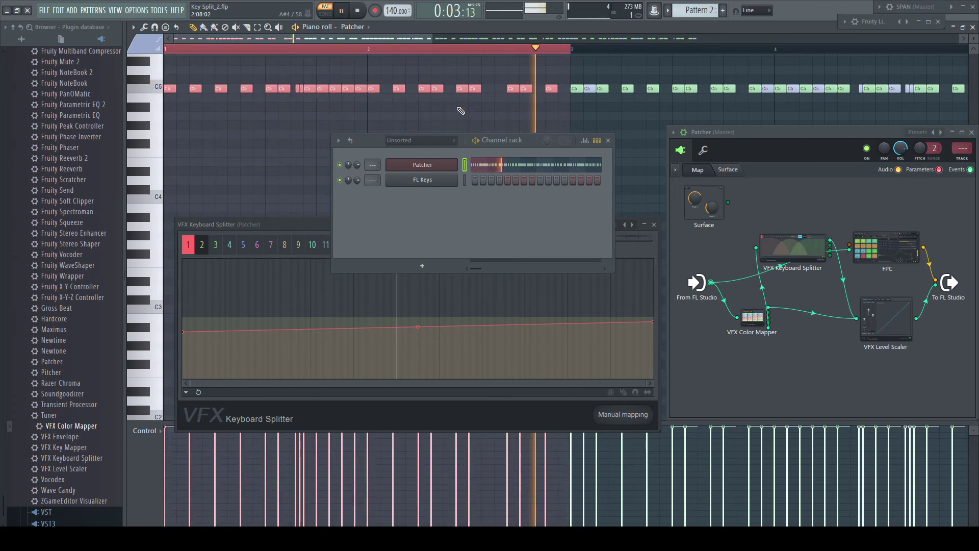
key("space")
left_click(143, 27)
left_click(191, 203)
left_click_drag(469, 313, 469, 301)
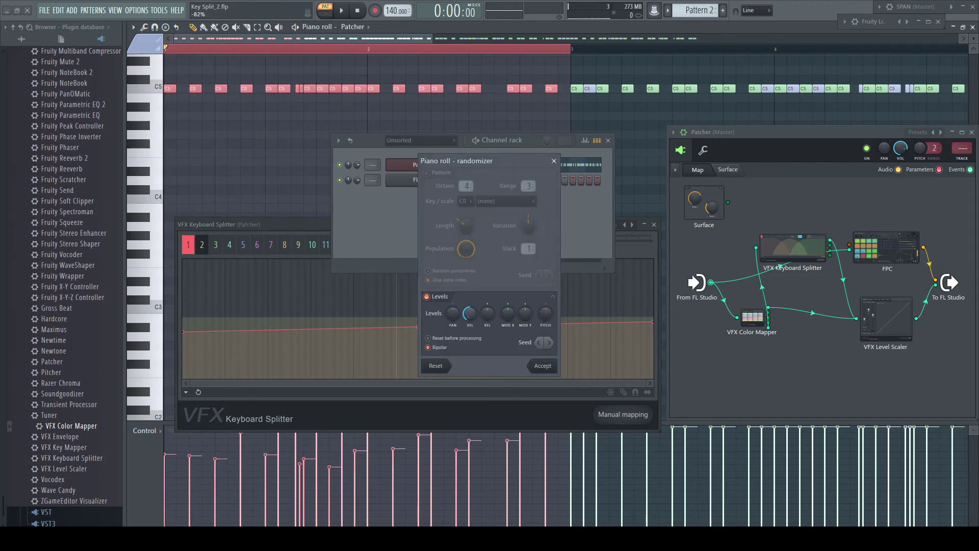
left_click(543, 365)
key("space")
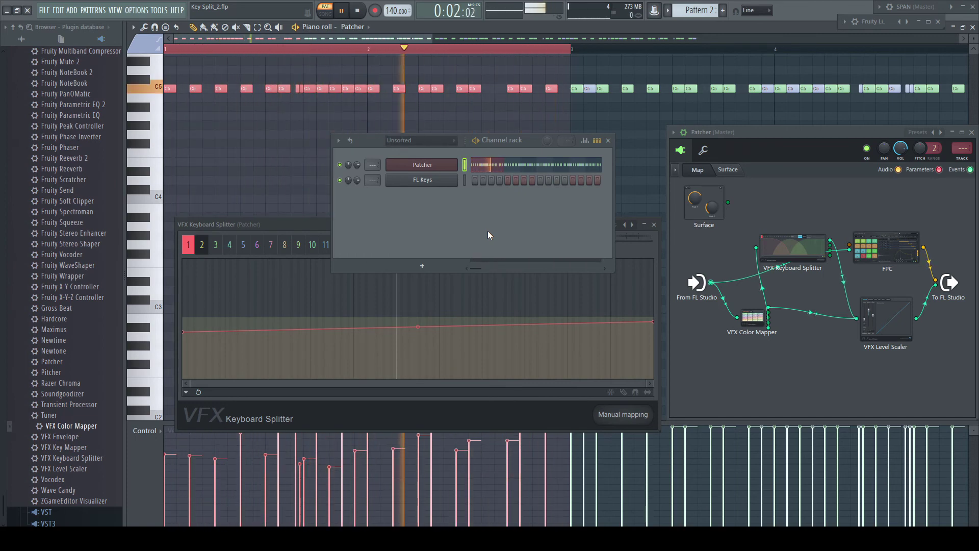
key("space")
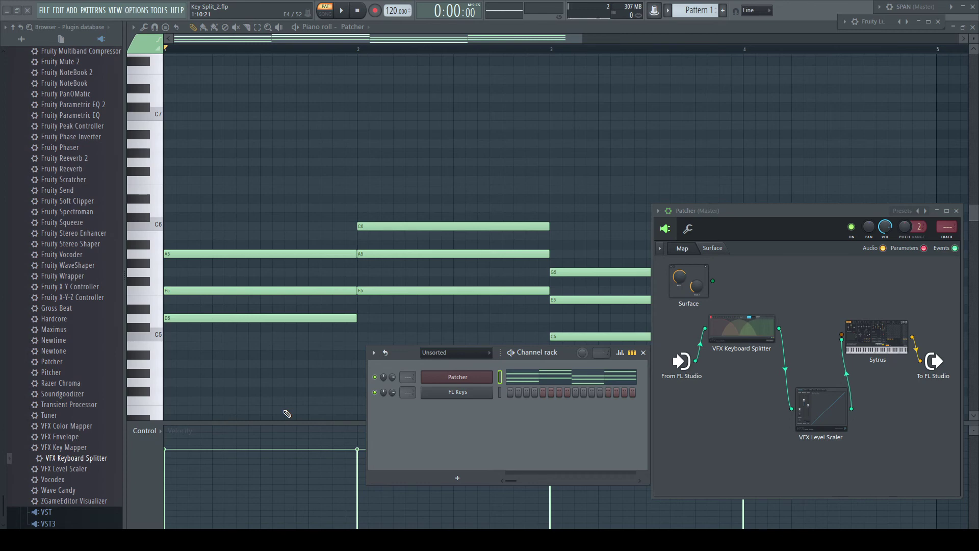
Step: Play the four-bar chord pattern, paste the higher chord notes above the existing ones, and deselect them
key("space")
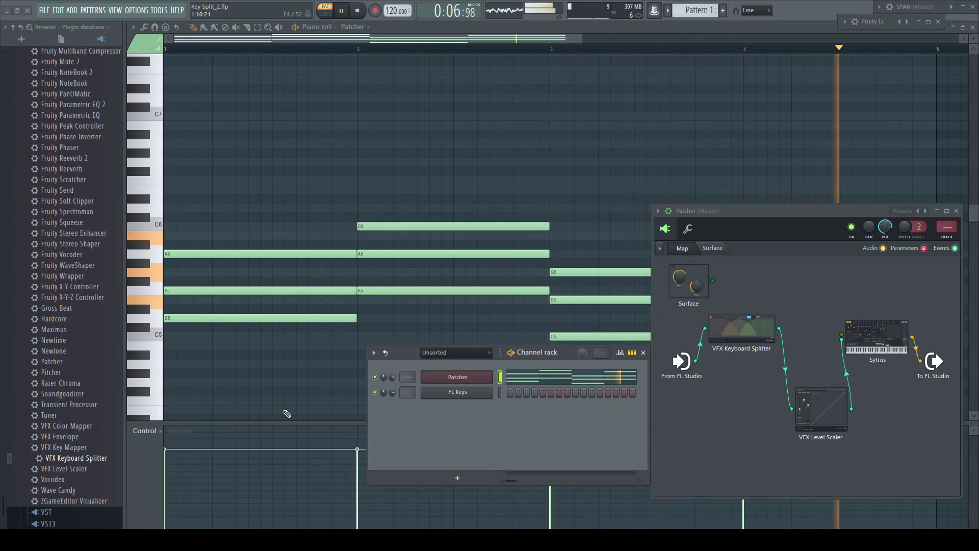
key("space")
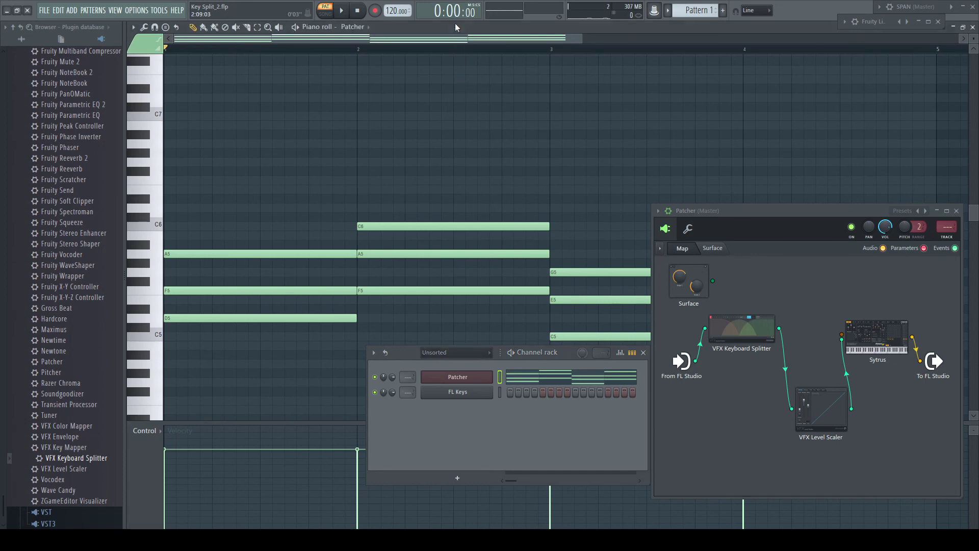
key("ctrl+v")
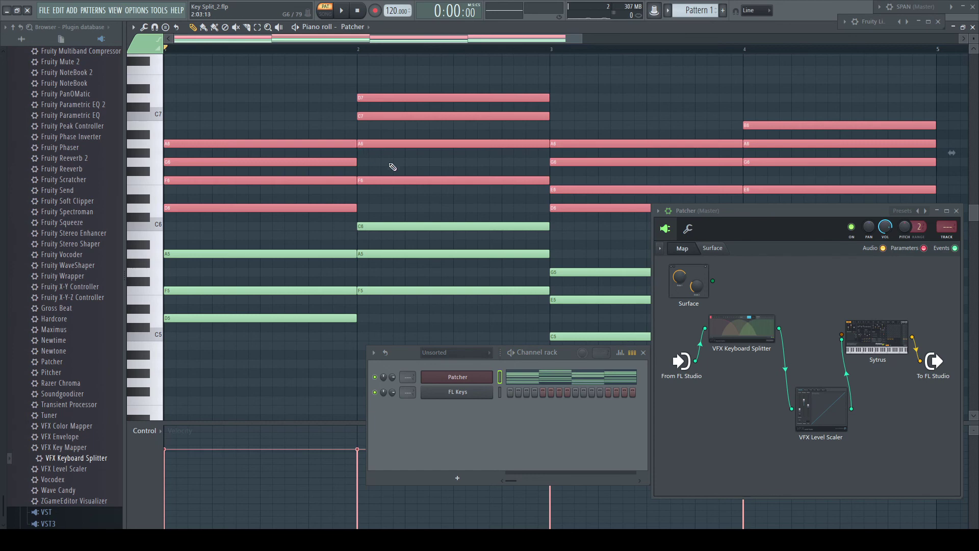
left_click(580, 109)
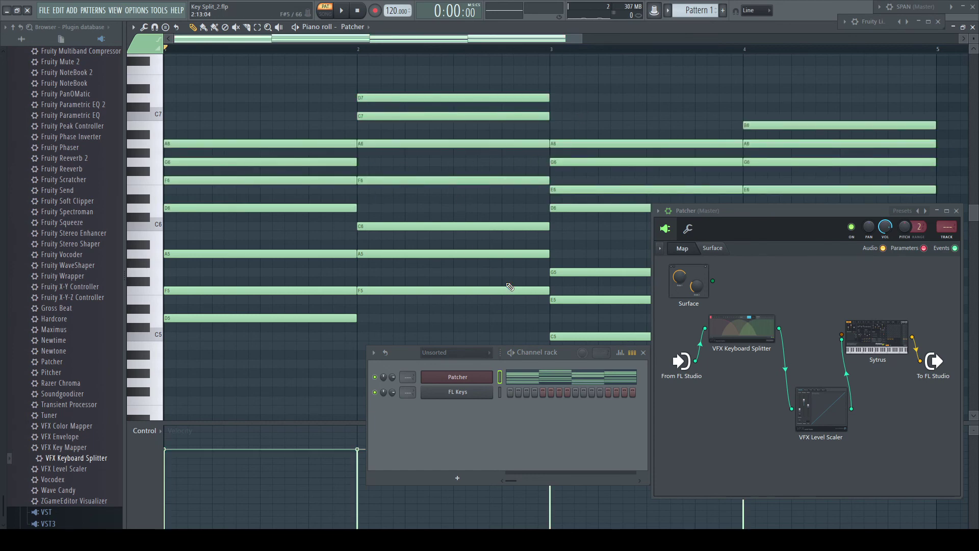
Step: Examine the keyboard curves of zones 1 and 2 in VFX Keyboard Splitter, and listen to the chord pattern
left_click(746, 330)
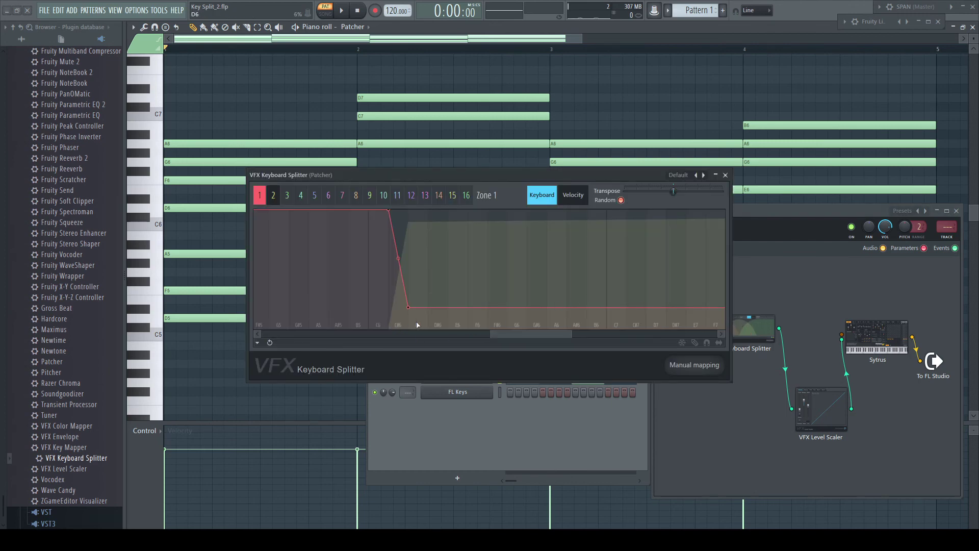
left_click(273, 195)
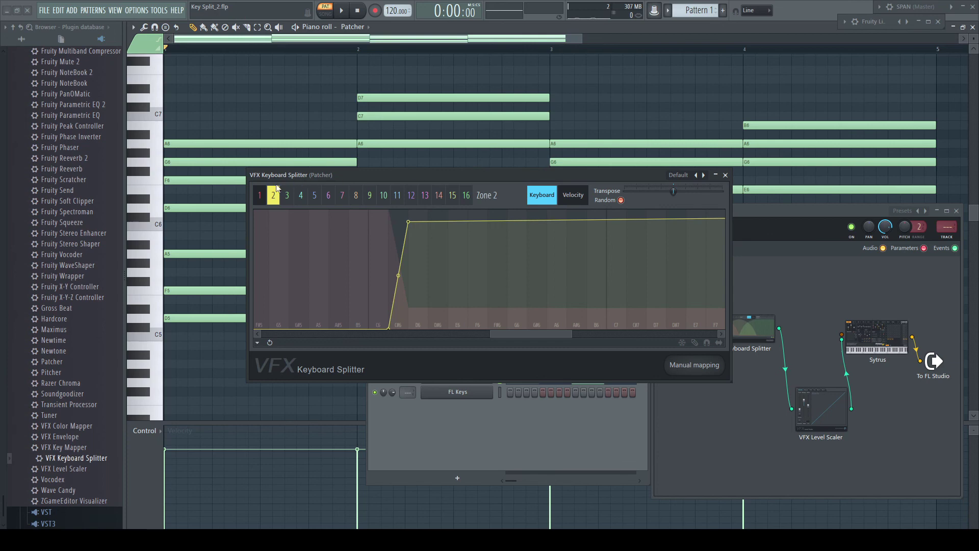
left_click(259, 194)
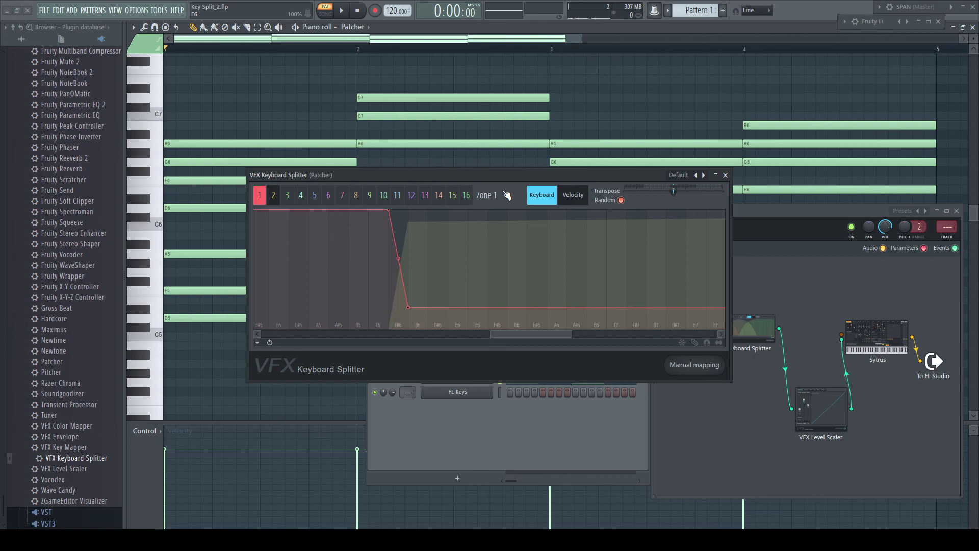
key("space")
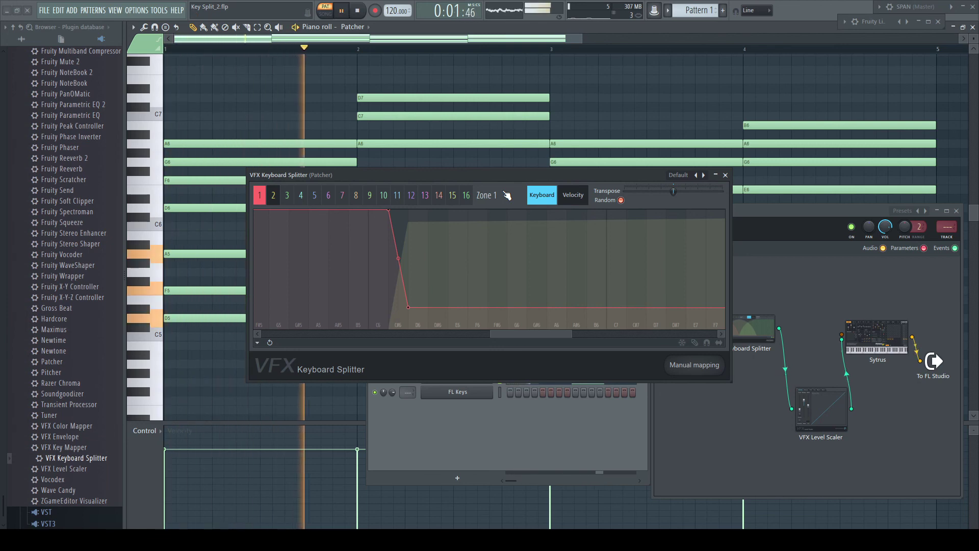
left_click(725, 175)
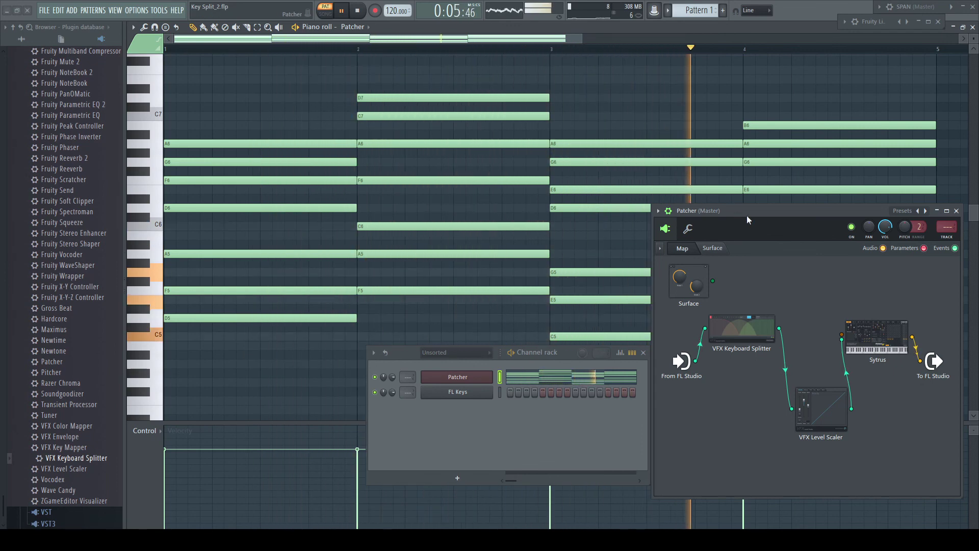
key("space")
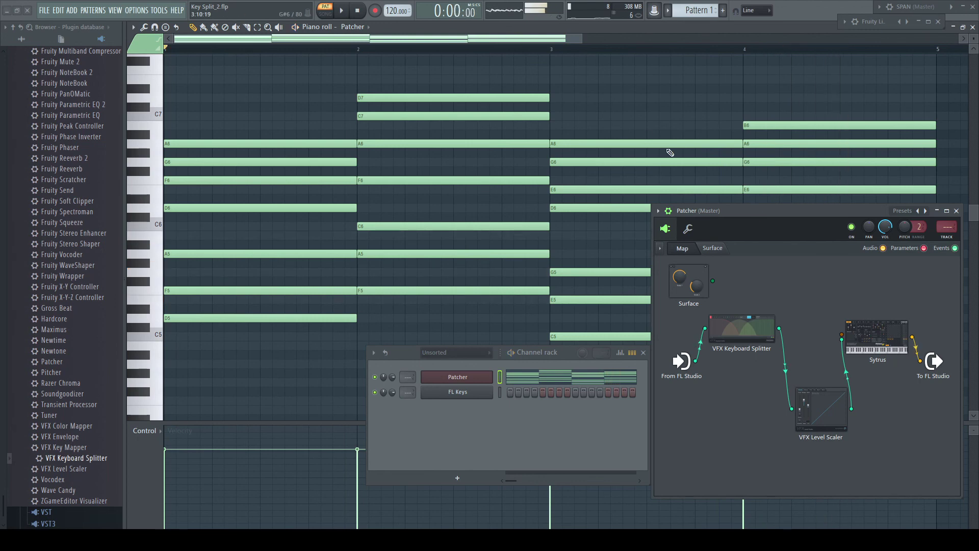
Step: Duplicate the four-bar chord progression seven times to fill 32 bars, and clear the time selection
left_click_drag(168, 51, 958, 50)
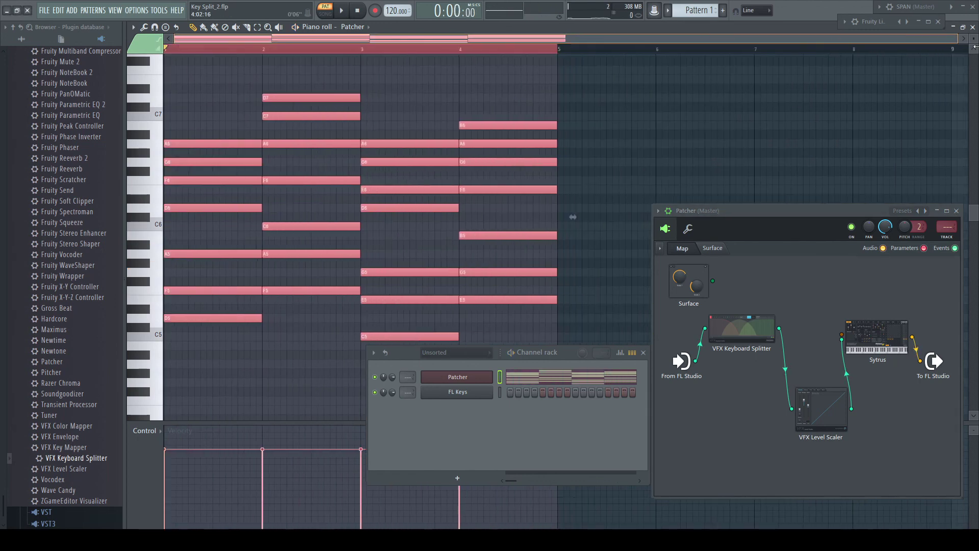
key("ctrl+b")
key("ctrl+b")
key("ctrl+b")
key("ctrl+b")
key("ctrl+b")
key("ctrl+b")
key("ctrl+b")
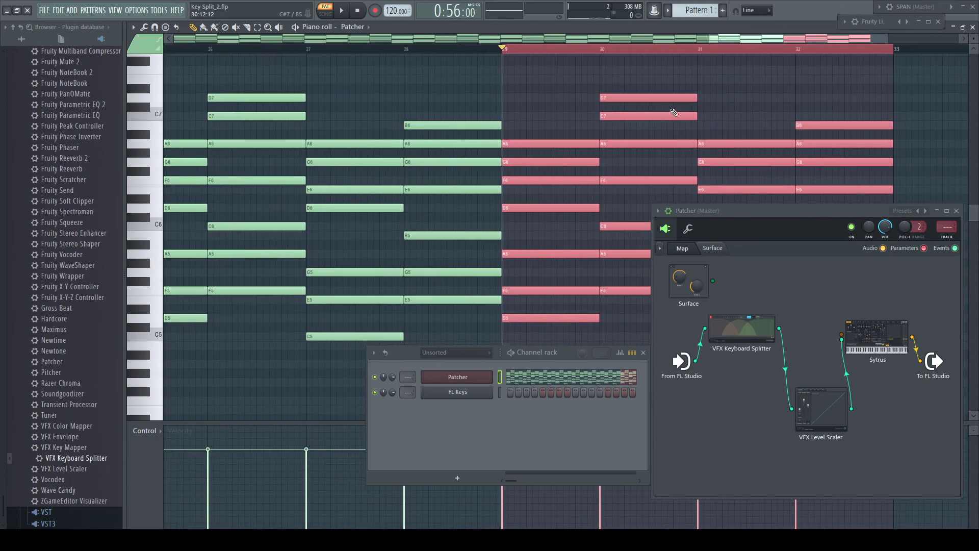
left_click_drag(795, 44, 323, 54)
key("ctrl+d")
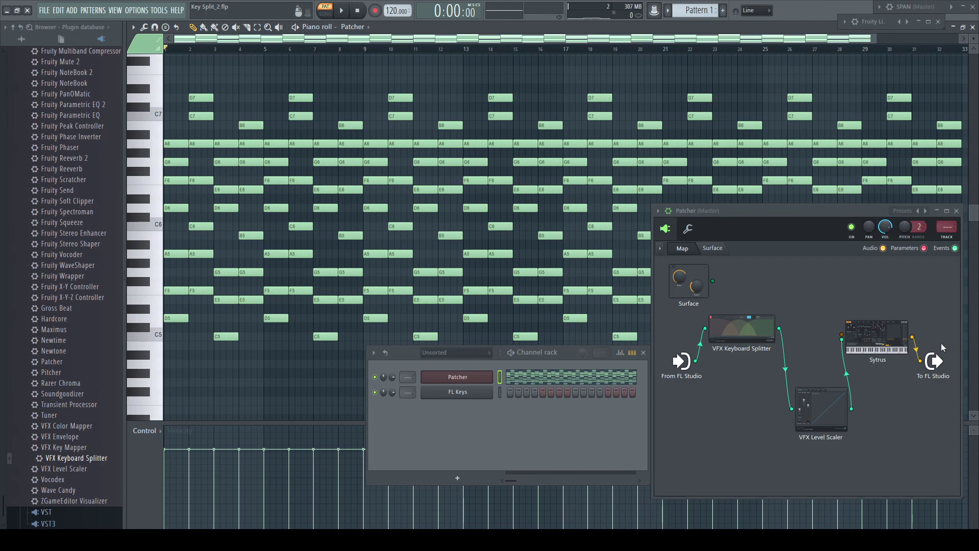
Step: Activate MIDI port 0 on To FL Studio and connect VFX Level Scaler's event output to it
right_click(935, 362)
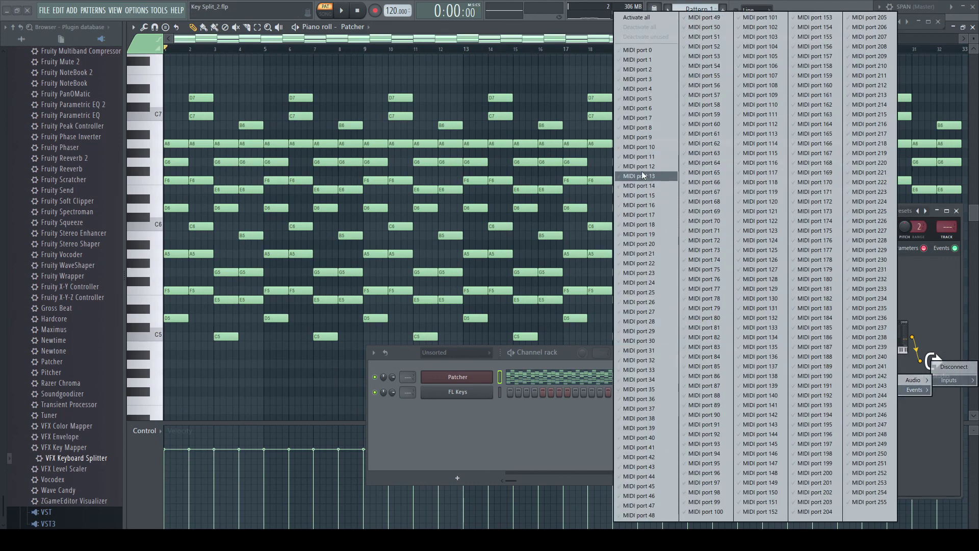
left_click(629, 48)
left_click_drag(852, 408, 920, 363)
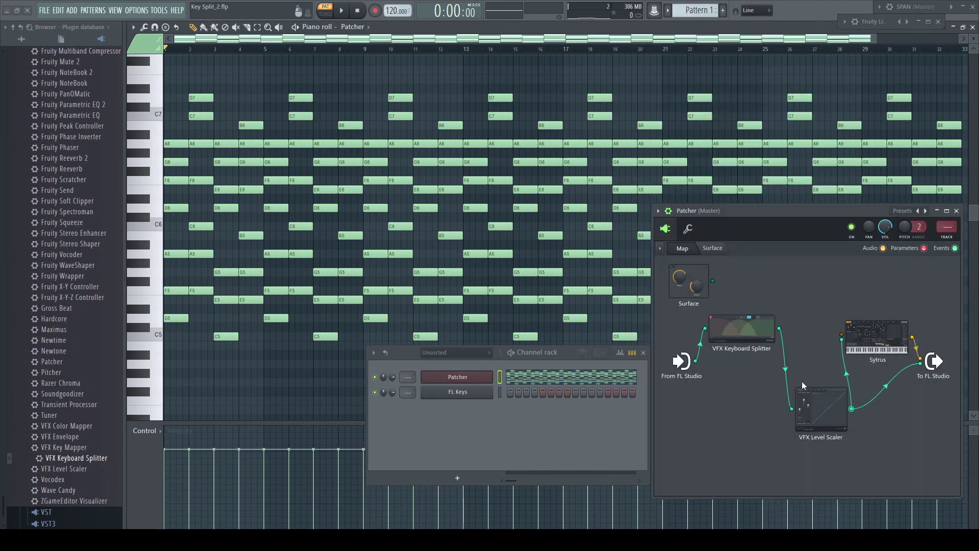
Step: Burn Patcher's MIDI to a new pattern without disabling the arpeggiator, swing and echo, and close Patcher and the Channel rack
right_click(467, 377)
mouse_move(663, 508)
left_click(721, 515)
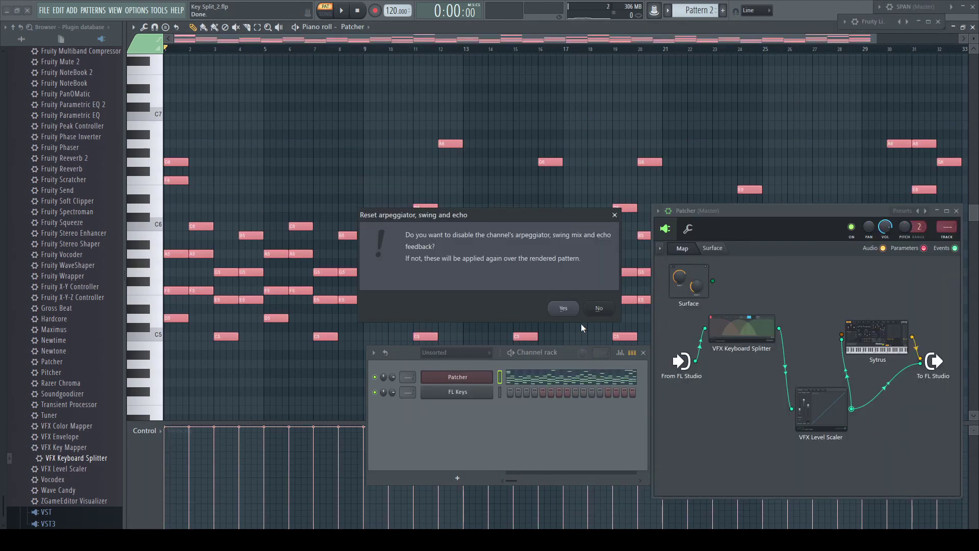
left_click(596, 309)
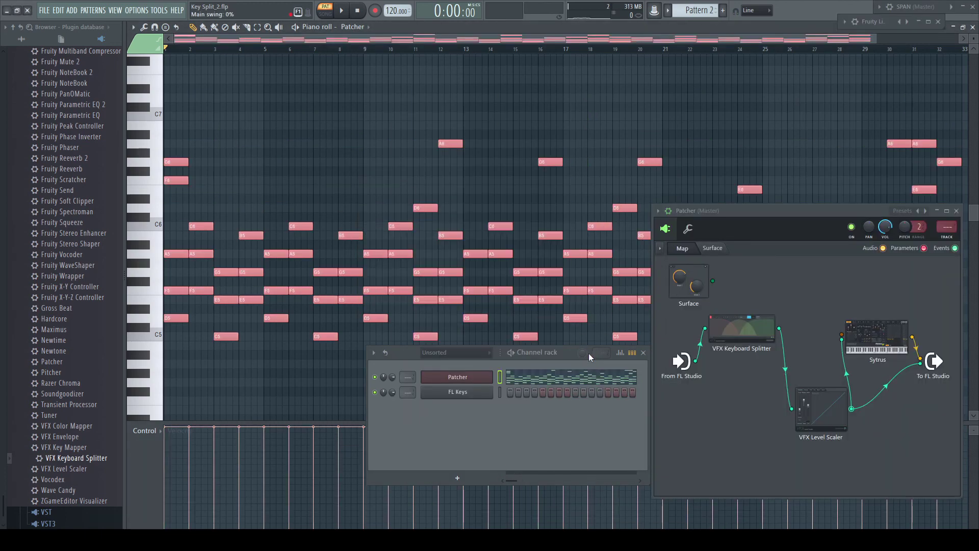
left_click(956, 211)
left_click(643, 353)
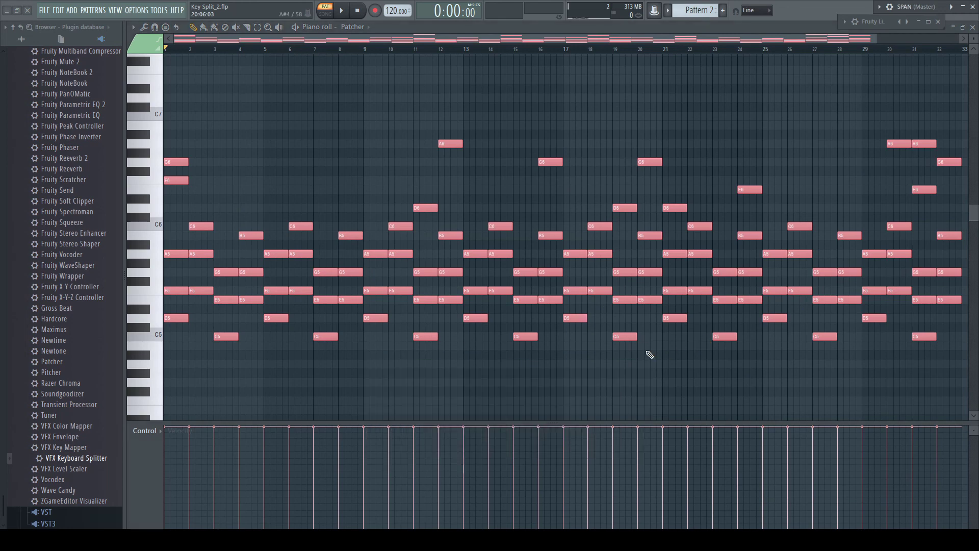